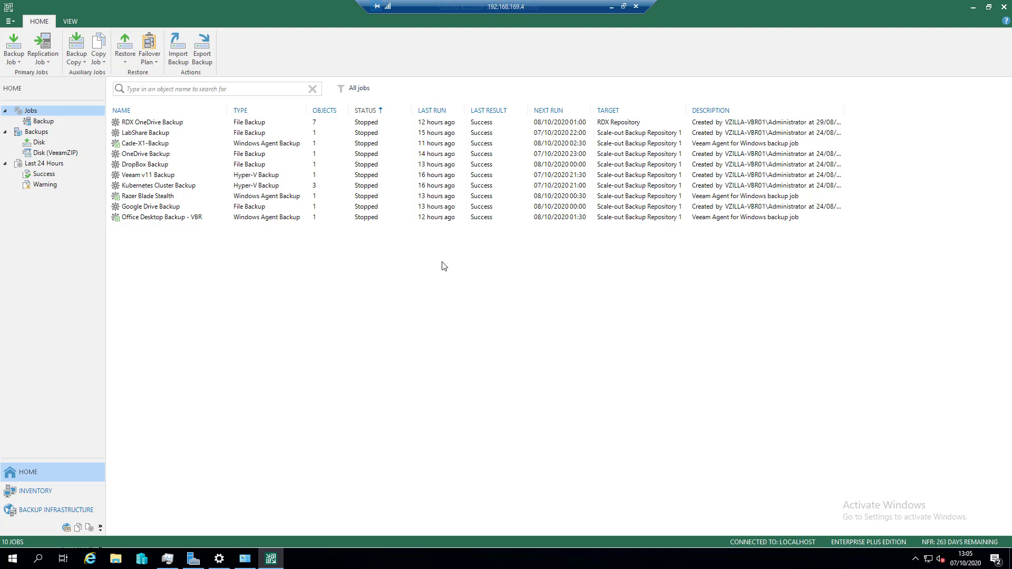
- Review the inventory and the list of backup repositories in the backup infrastructure
left_click(59, 492)
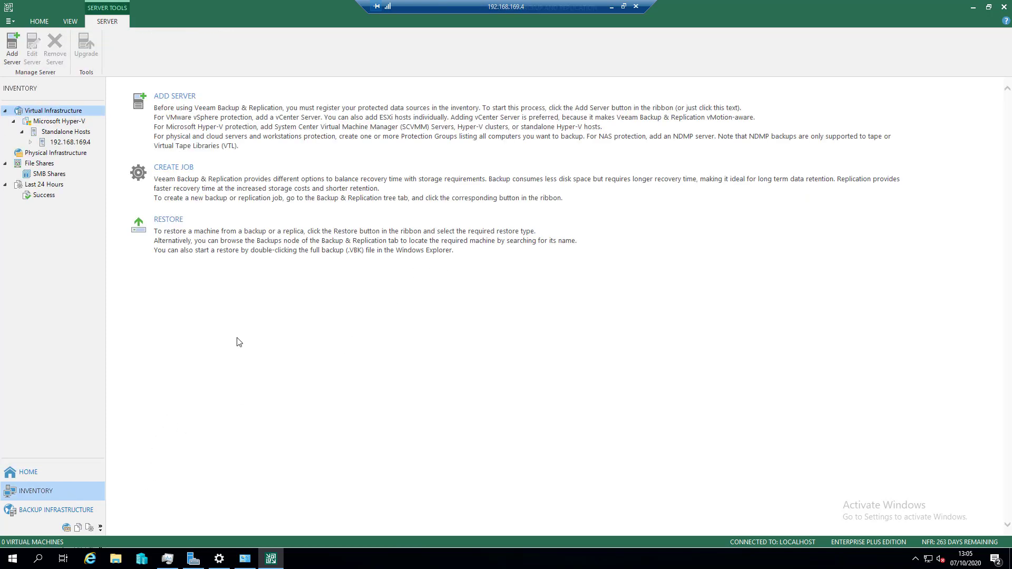
left_click(68, 510)
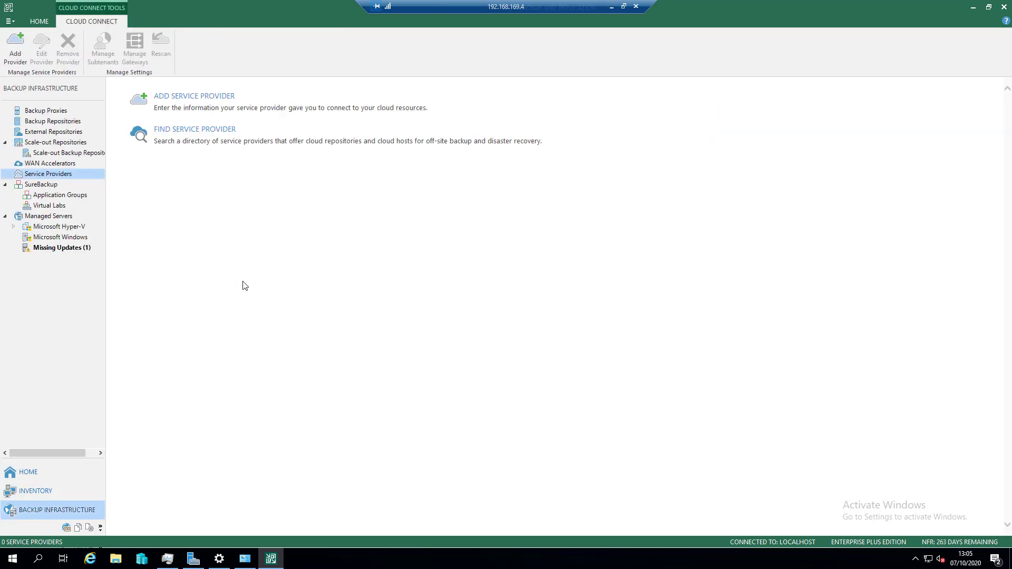
left_click(55, 124)
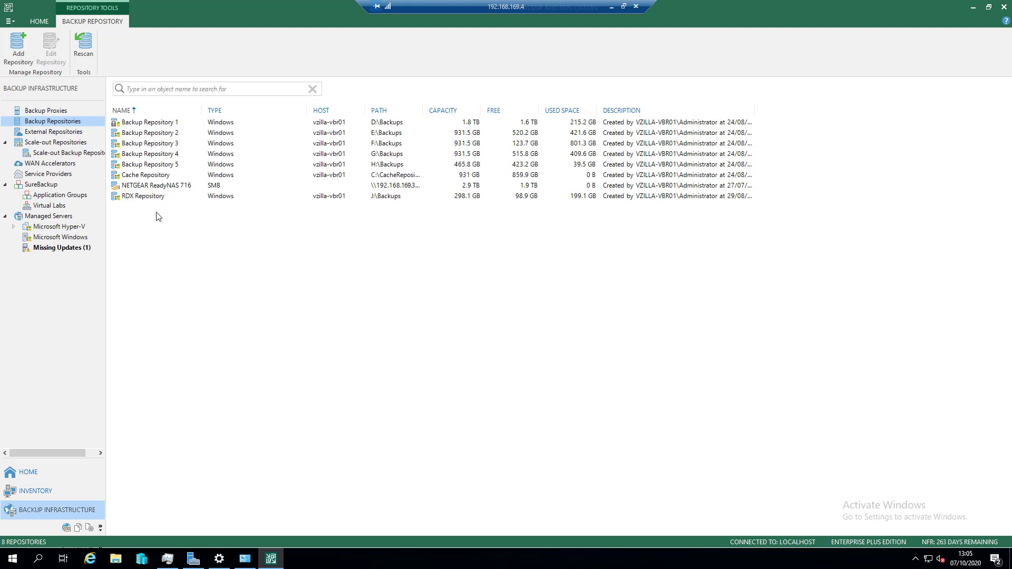
- Start adding a service provider with the DNS name cc.cloudio.dk
left_click(67, 176)
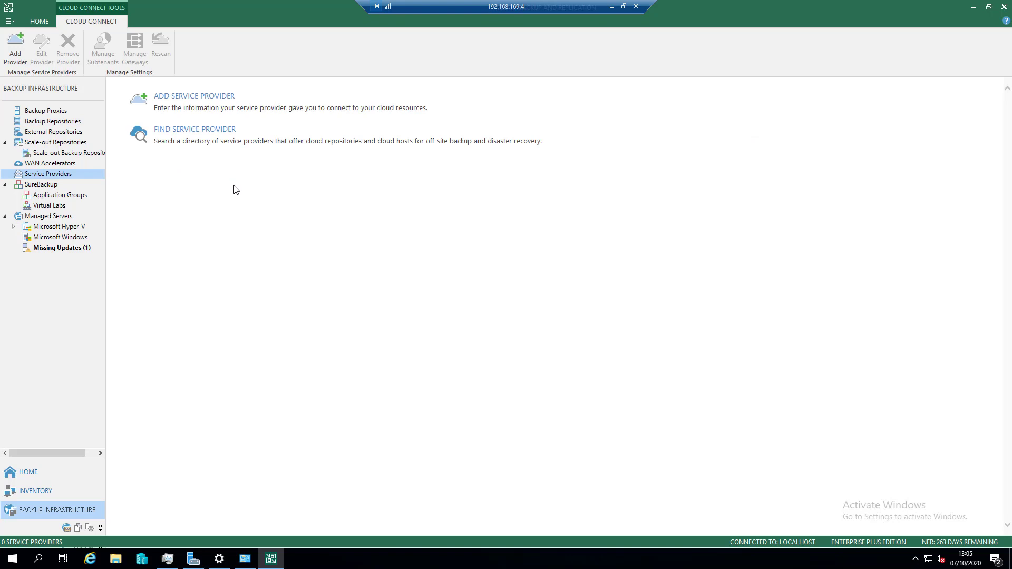
left_click(239, 109)
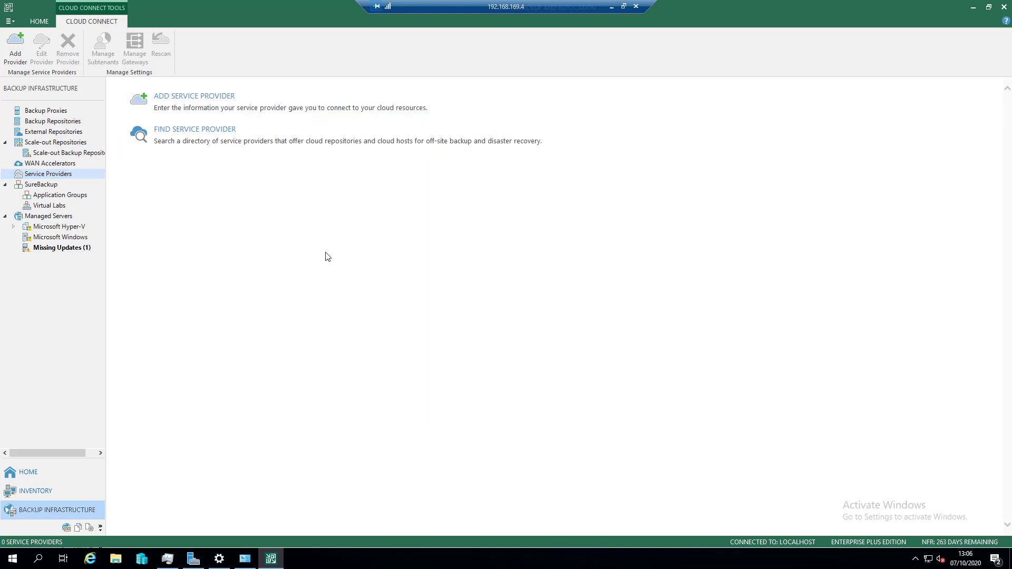
left_click(200, 109)
right_click(454, 207)
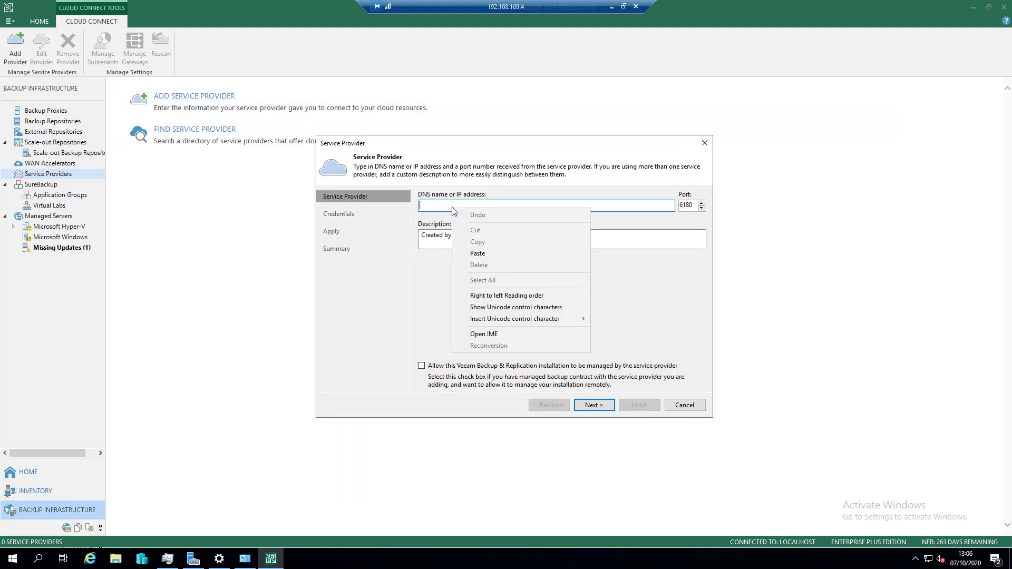
left_click(490, 256)
key("BackSpace")
key("BackSpace")
key("BackSpace")
key("BackSpace")
key("BackSpace")
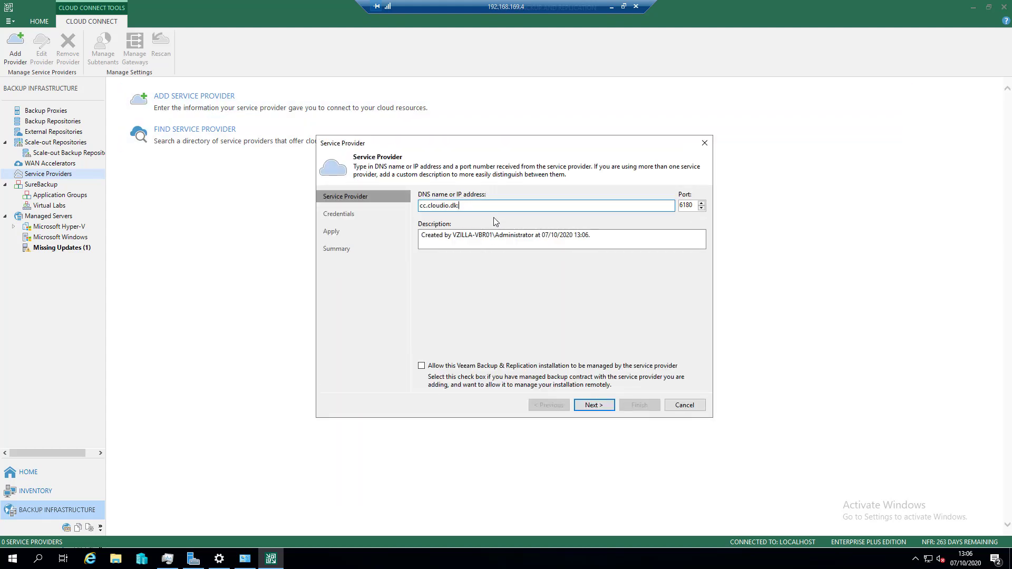
- Prefix the service provider's description with "Veeam Cloud Connect - " and proceed to the credentials
left_click(422, 236)
type("Veeam Cloud COnne")
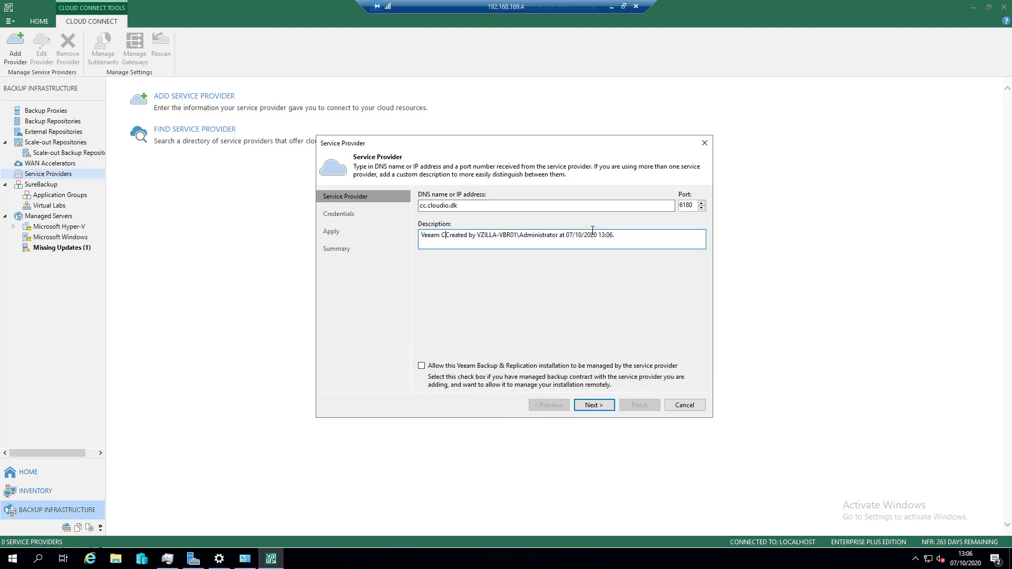
key("BackSpace")
key("BackSpace")
key("BackSpace")
key("BackSpace")
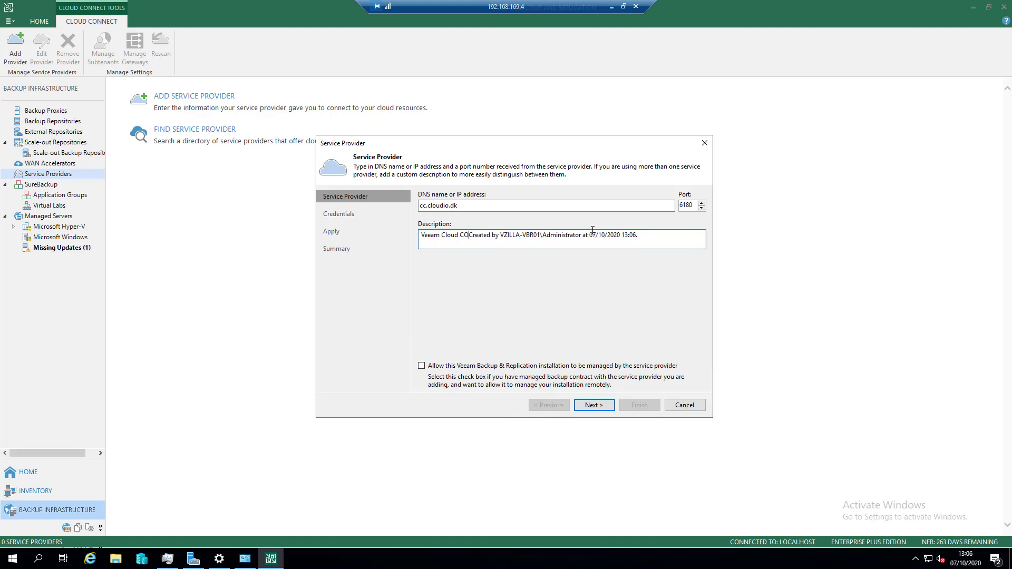
type("onnect ")
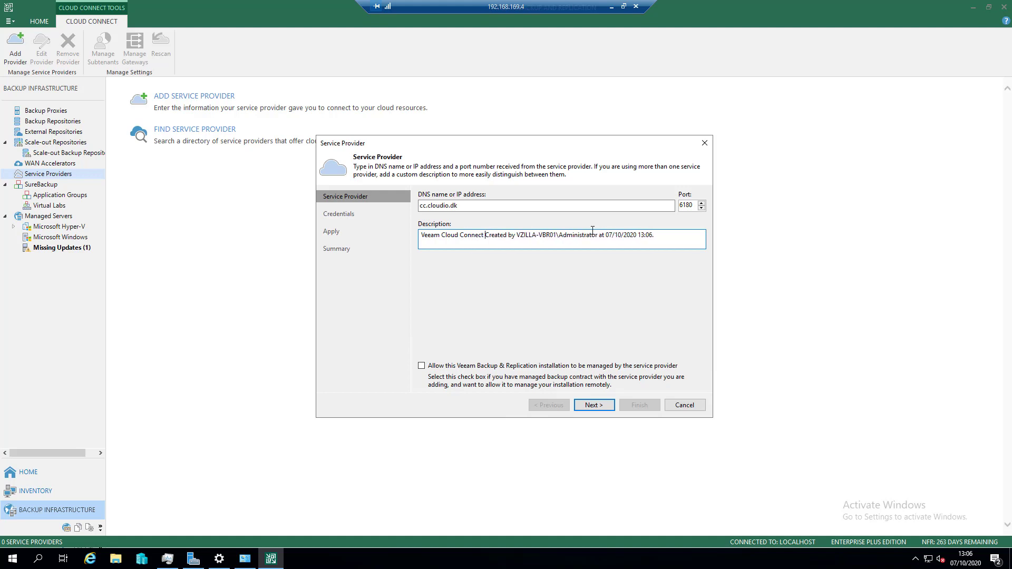
type("-")
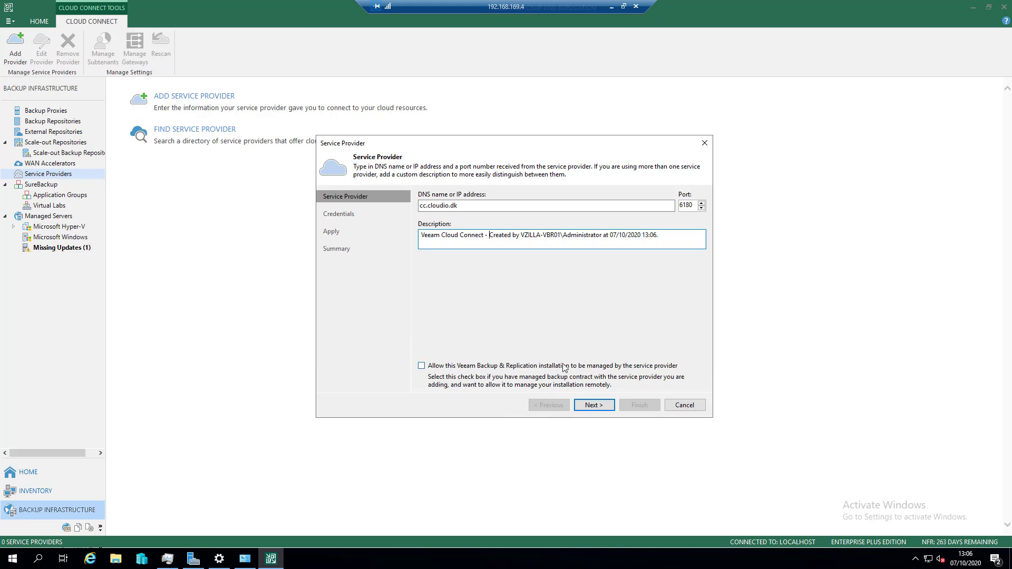
left_click(601, 405)
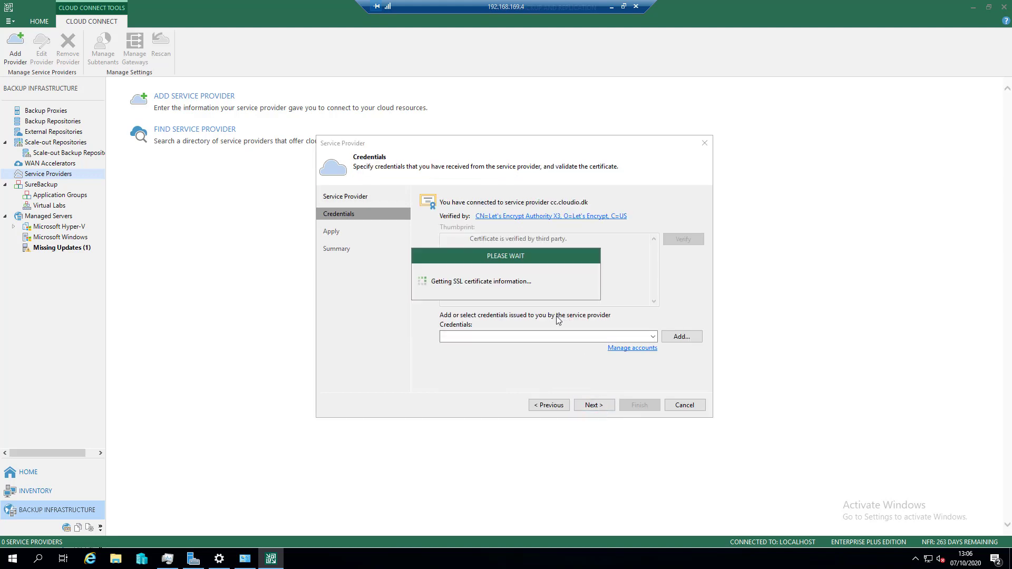
- Assign the saved Veeam Cloud Connect account as the service provider's credentials and submit them
left_click(534, 335)
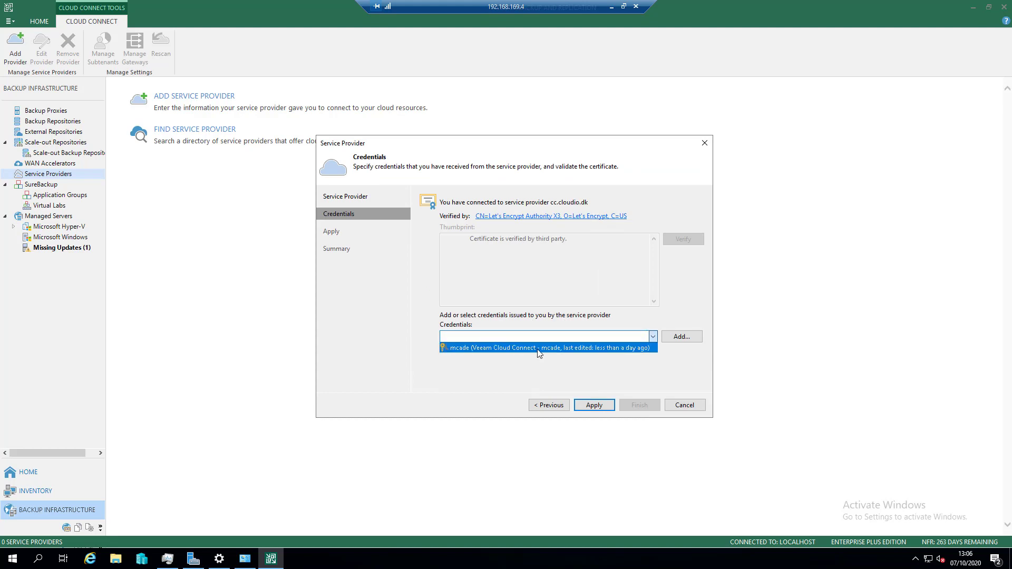
left_click(522, 345)
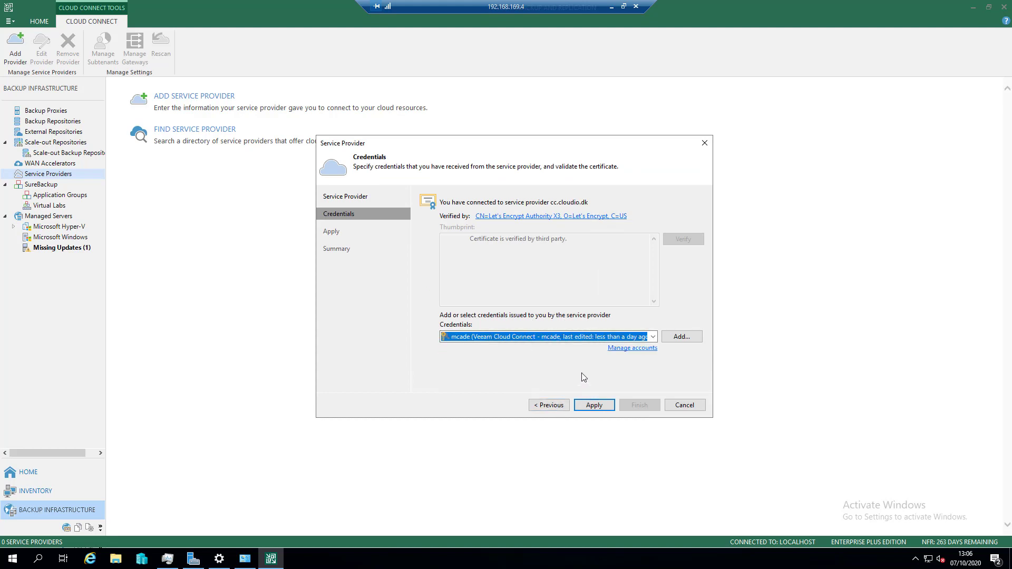
left_click(601, 405)
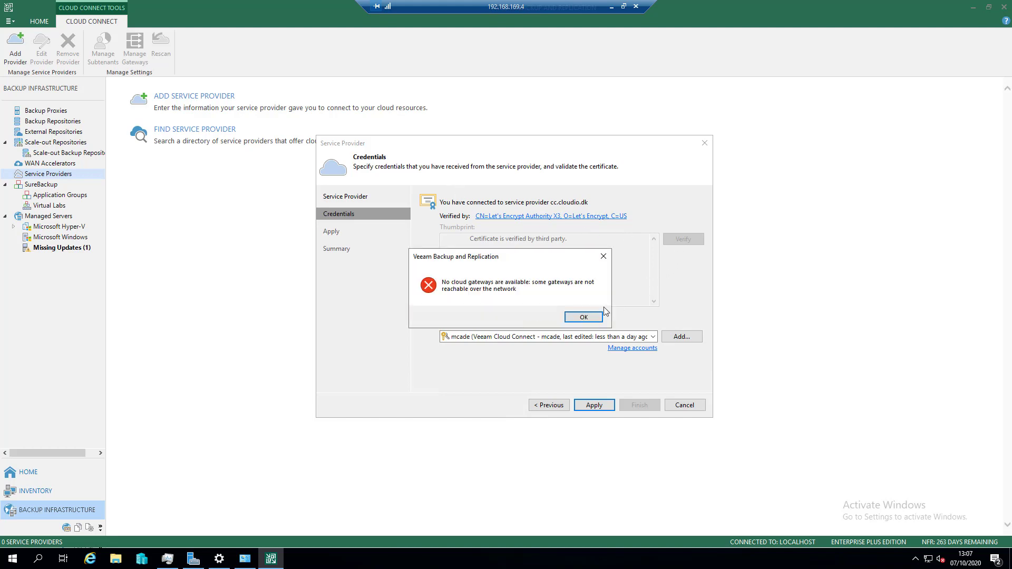
left_click(590, 318)
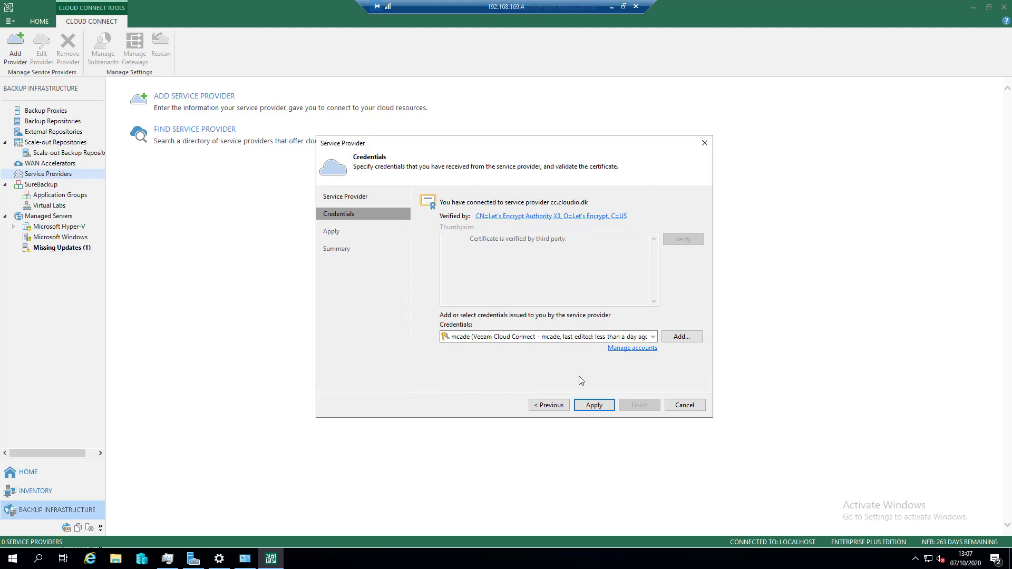
left_click(594, 406)
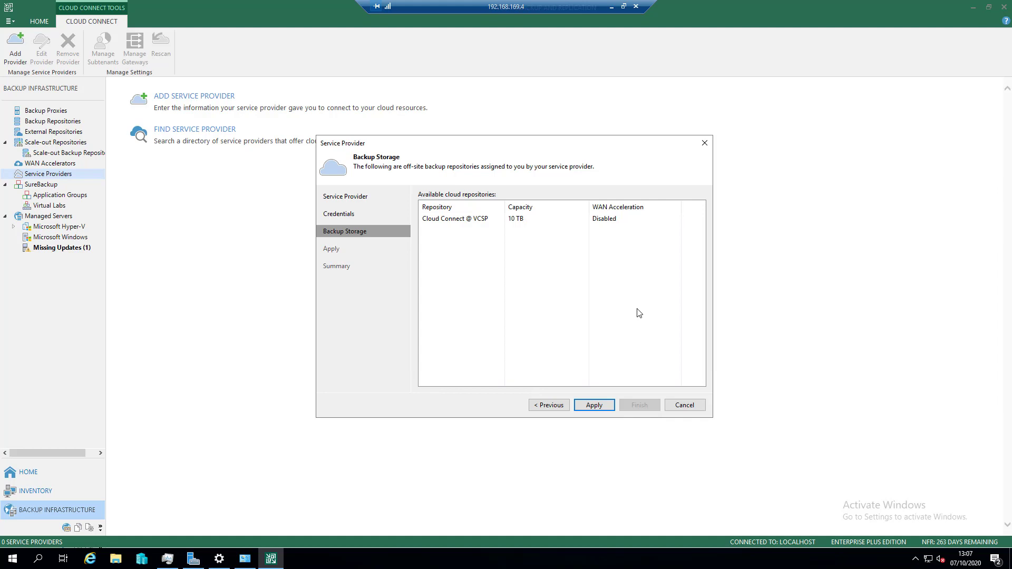
- Apply the service provider's backup storage settings, finish adding the provider and dismiss the rescan log
left_click(606, 406)
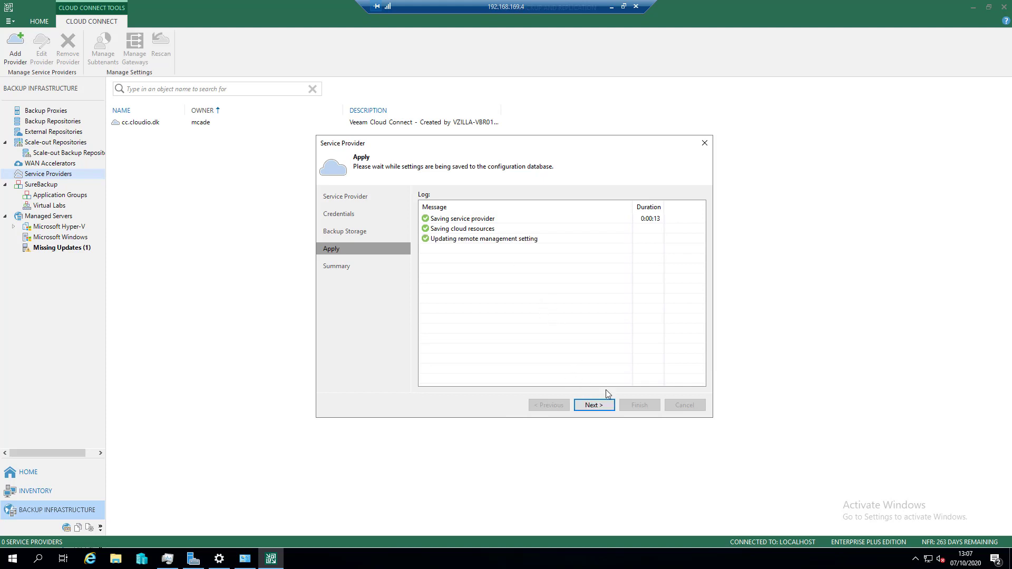
left_click(610, 407)
left_click(635, 407)
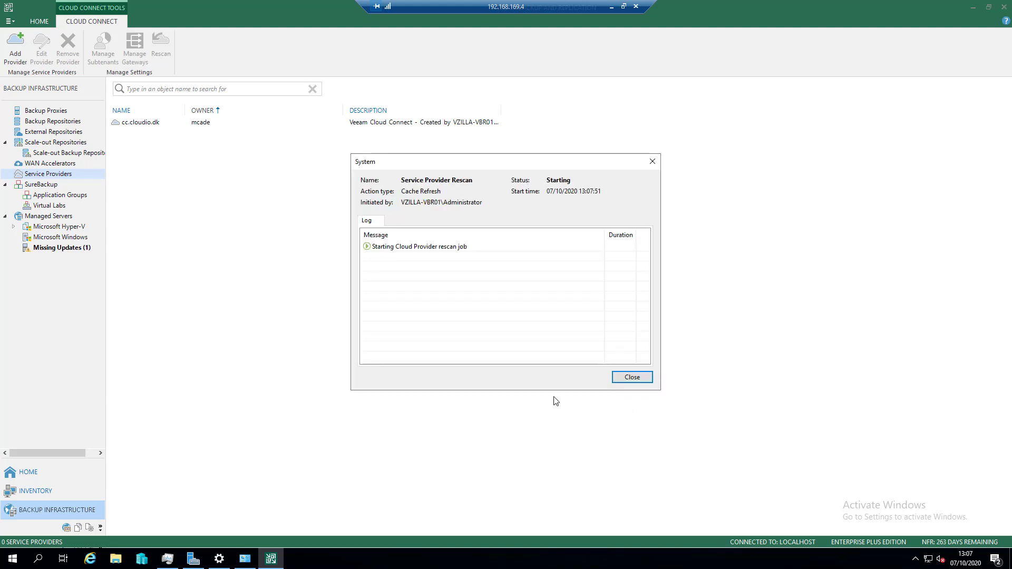
left_click(628, 377)
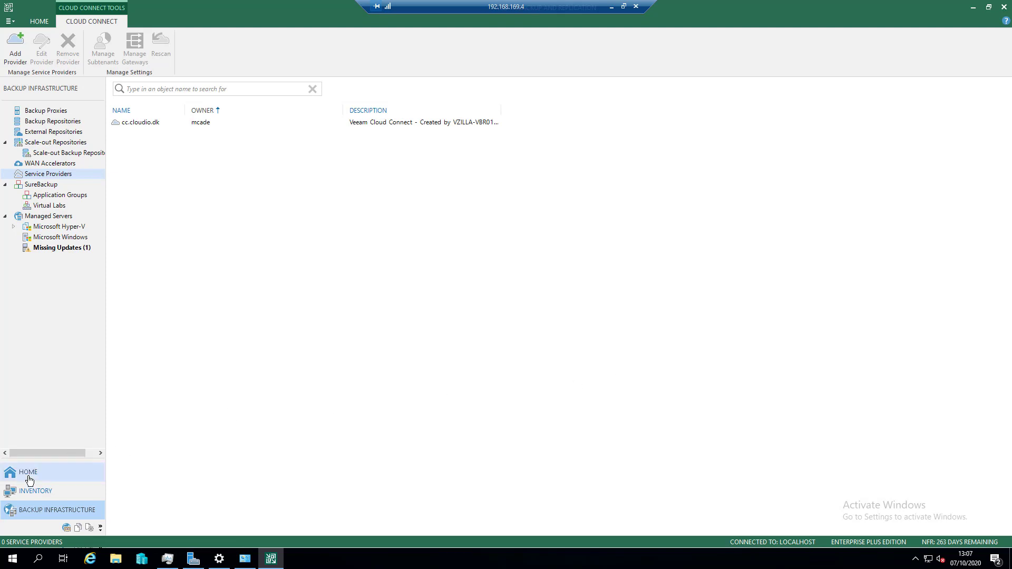
- Review the last run details of the RDX OneDrive Backup job
left_click(28, 472)
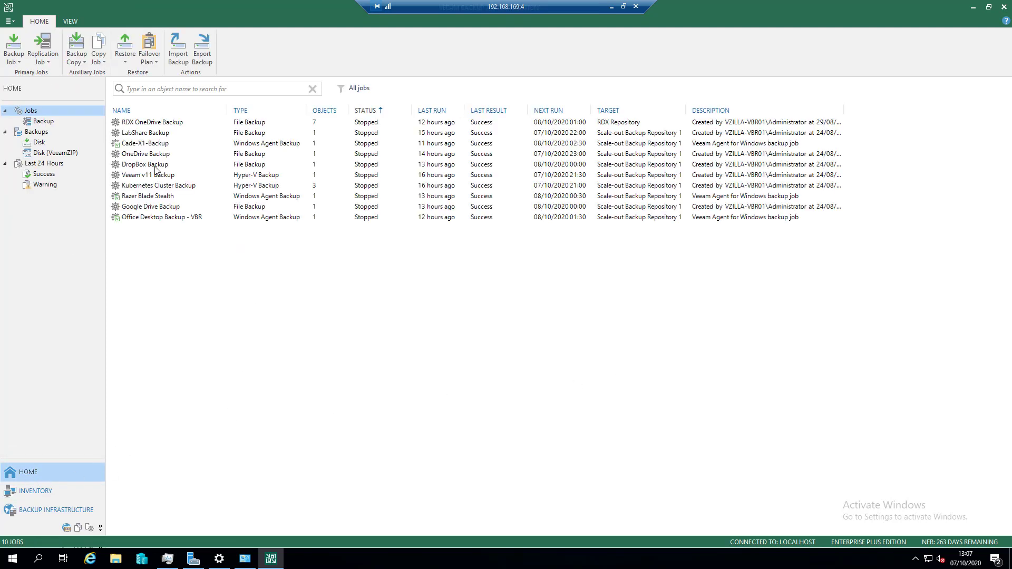
left_click(160, 125)
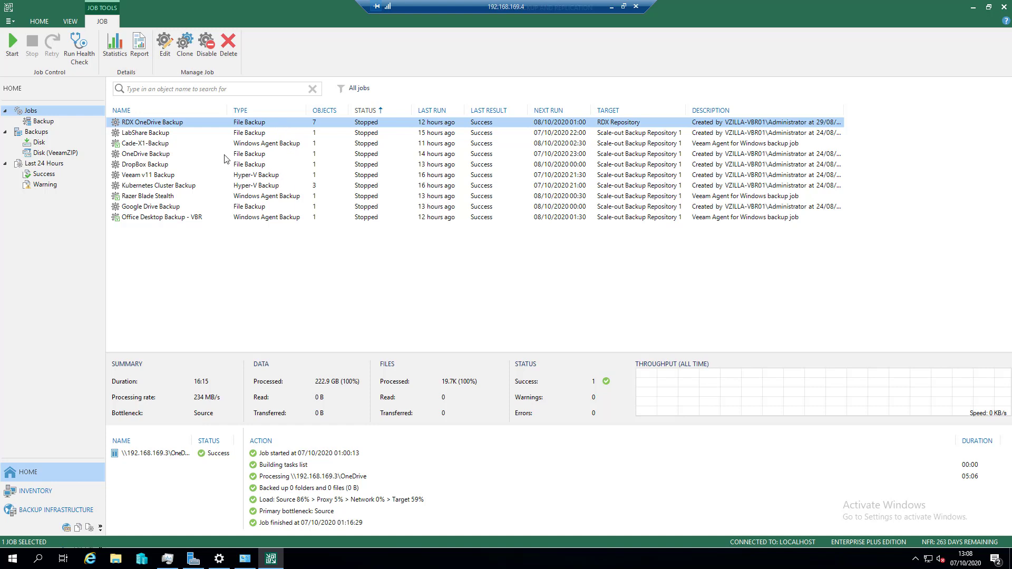
left_click(213, 258)
left_click(77, 62)
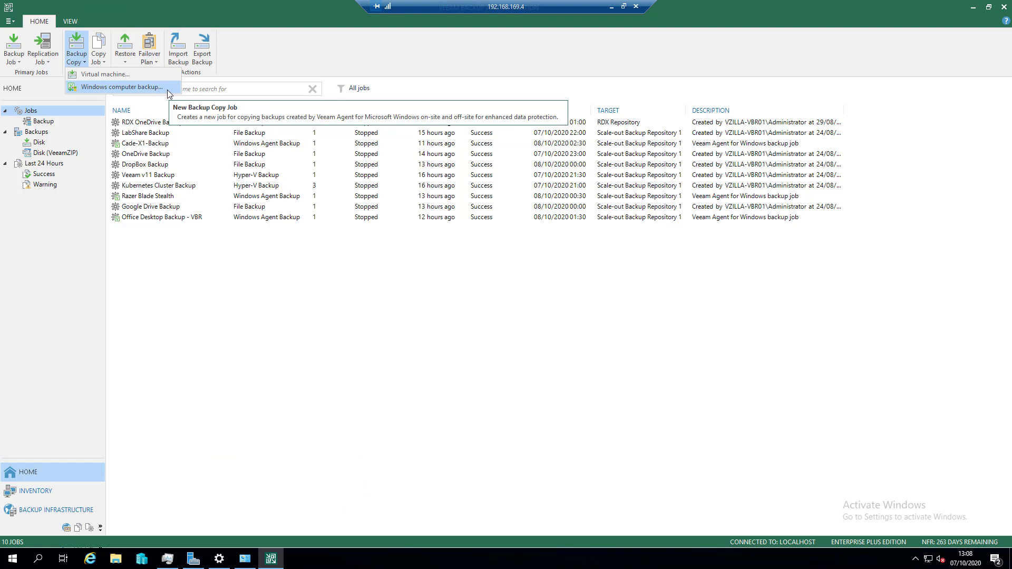
left_click(121, 87)
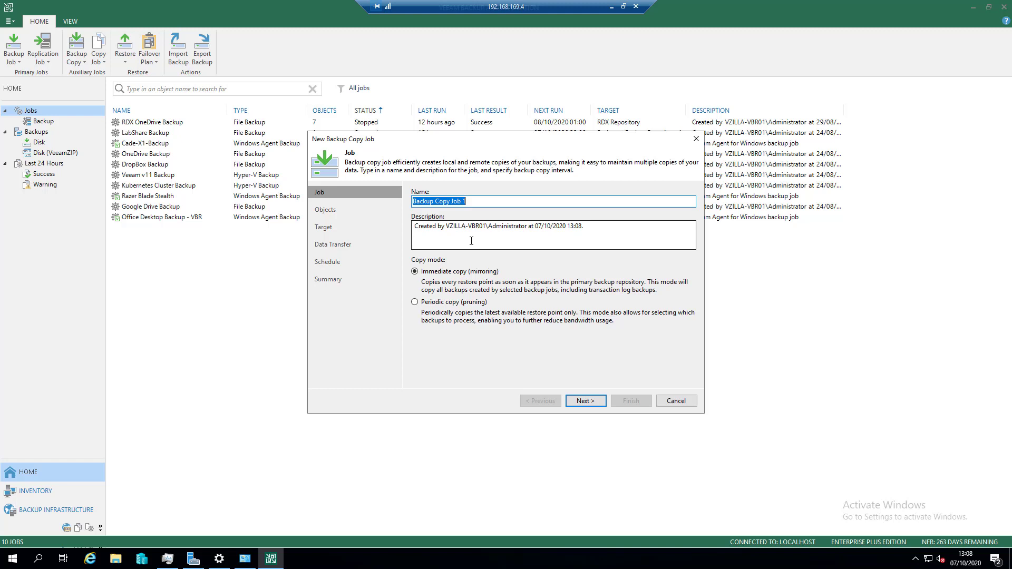
type("Veeam Cloud COnnect - Workstations")
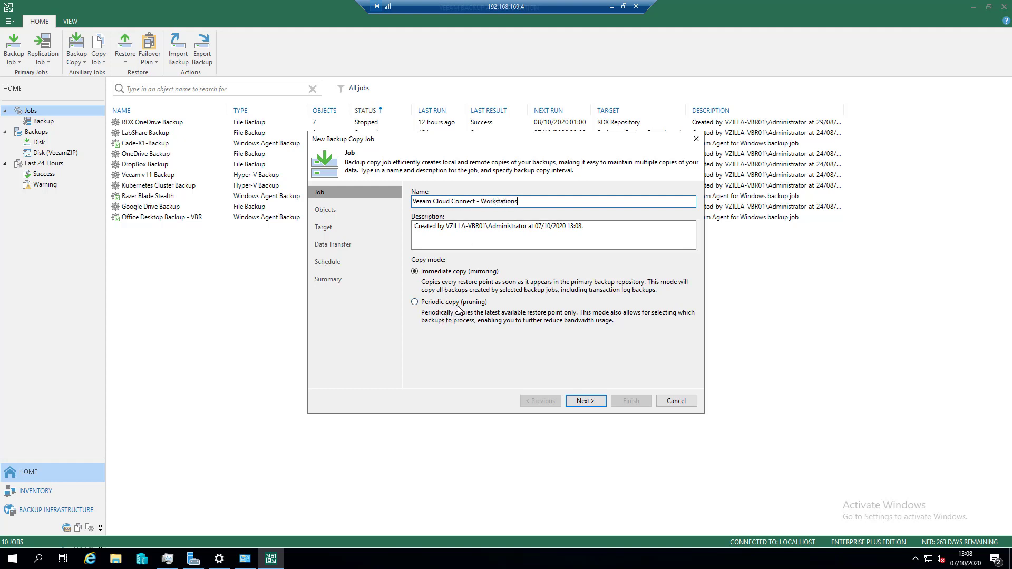
left_click(579, 400)
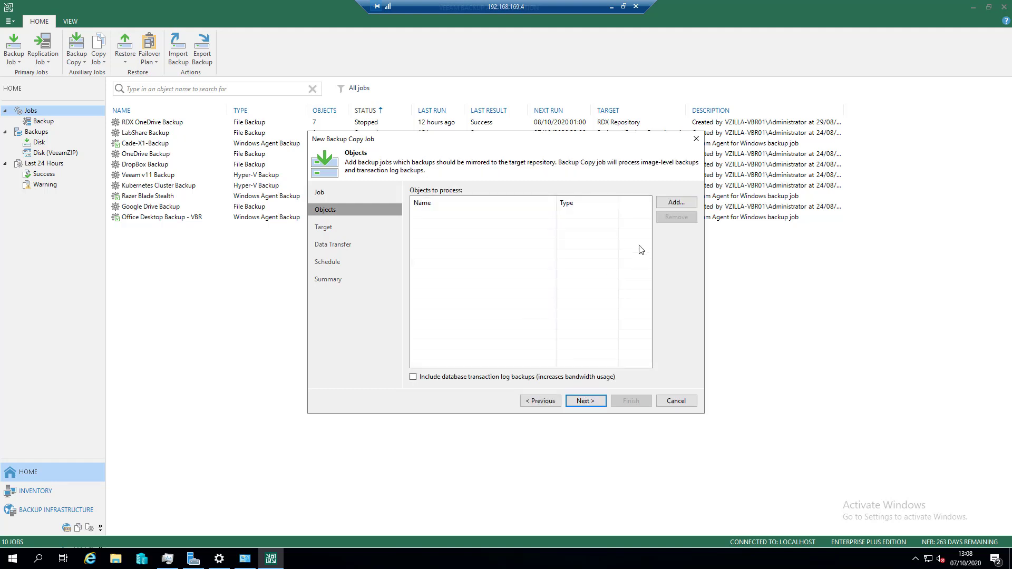
left_click(666, 205)
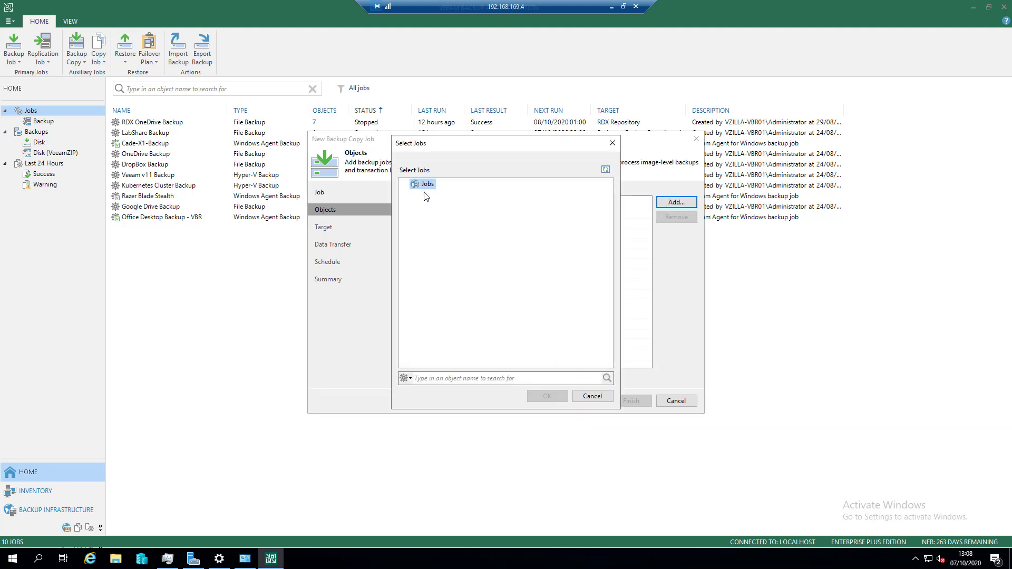
left_click(593, 396)
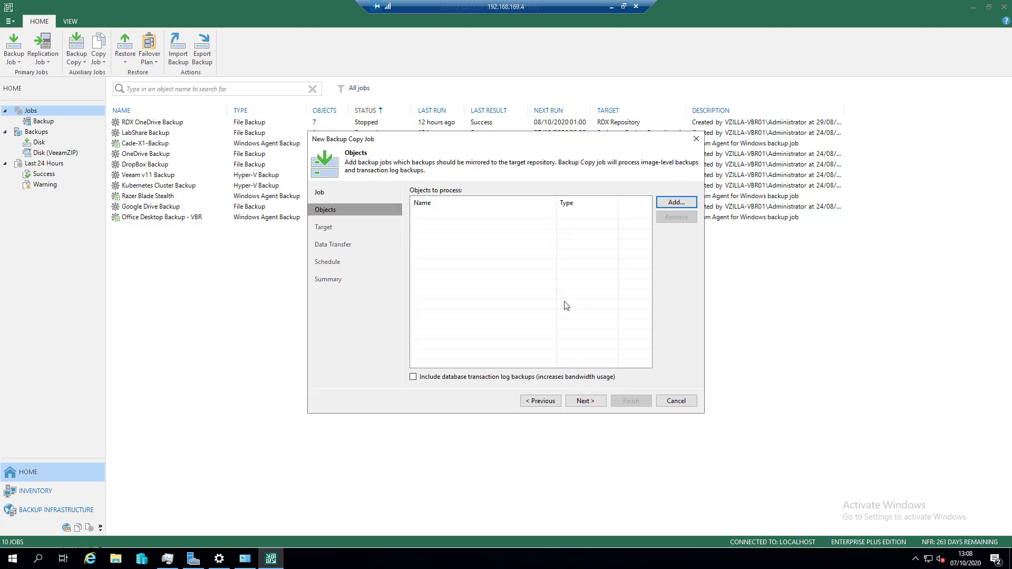
left_click(553, 402)
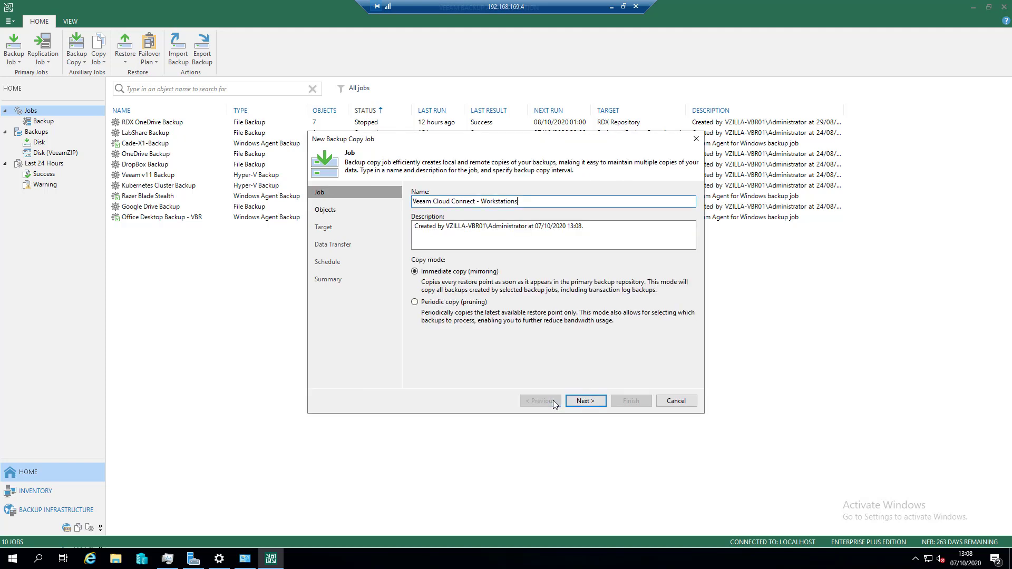
left_click(462, 302)
left_click(603, 400)
left_click(672, 204)
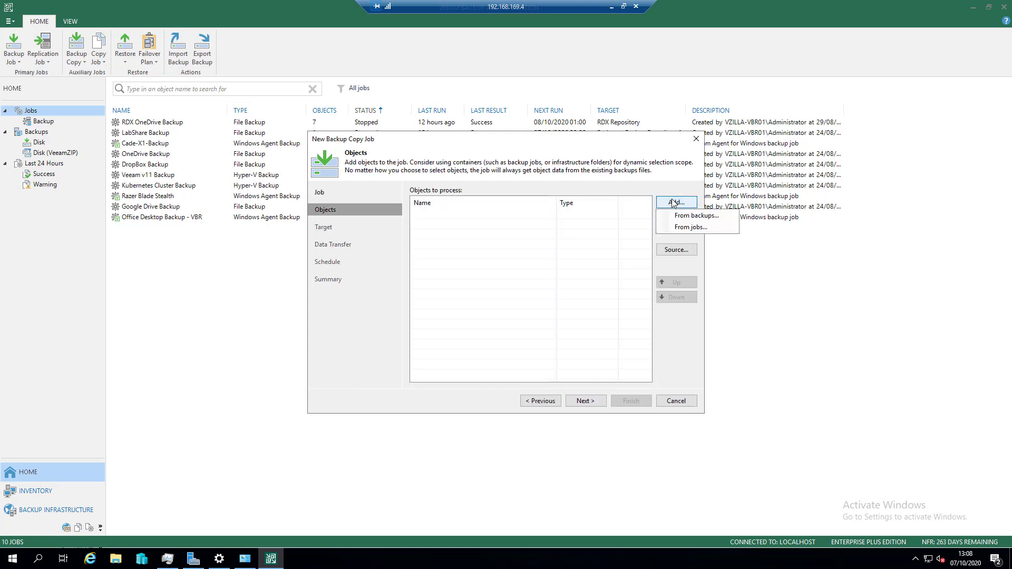
left_click(678, 226)
left_click(592, 395)
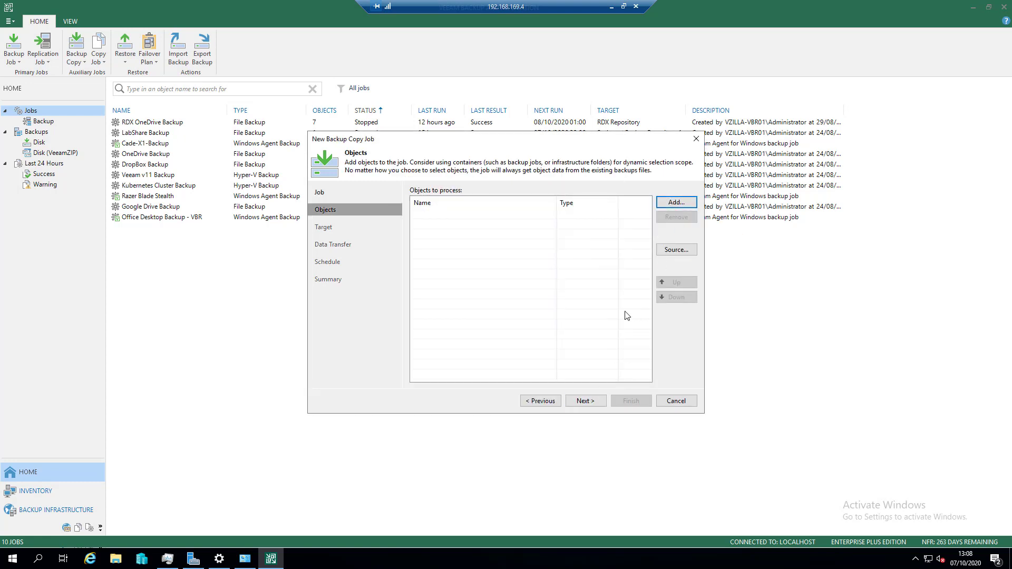
left_click(552, 399)
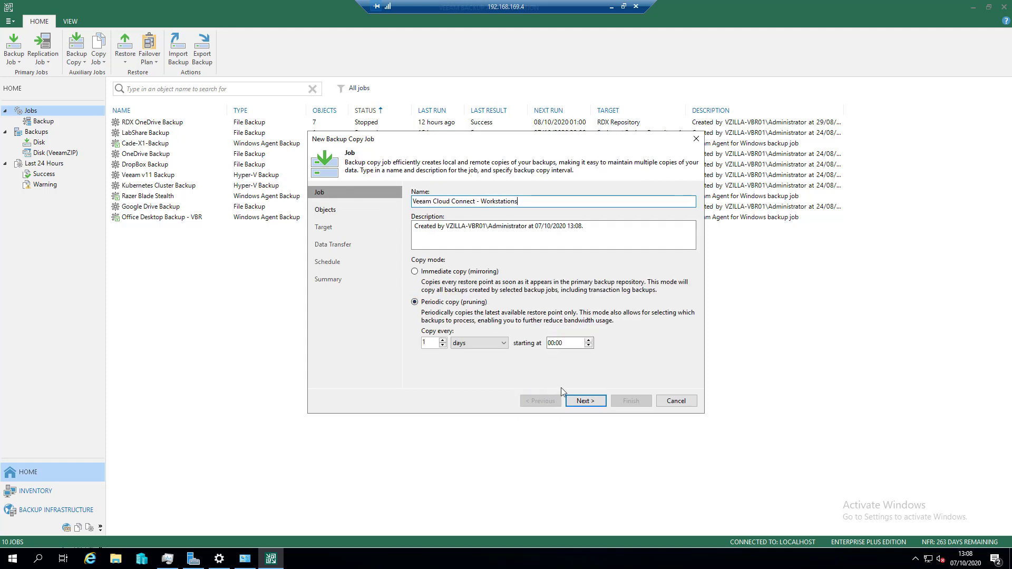
left_click_drag(541, 202, 280, 202)
key("ctrl+c")
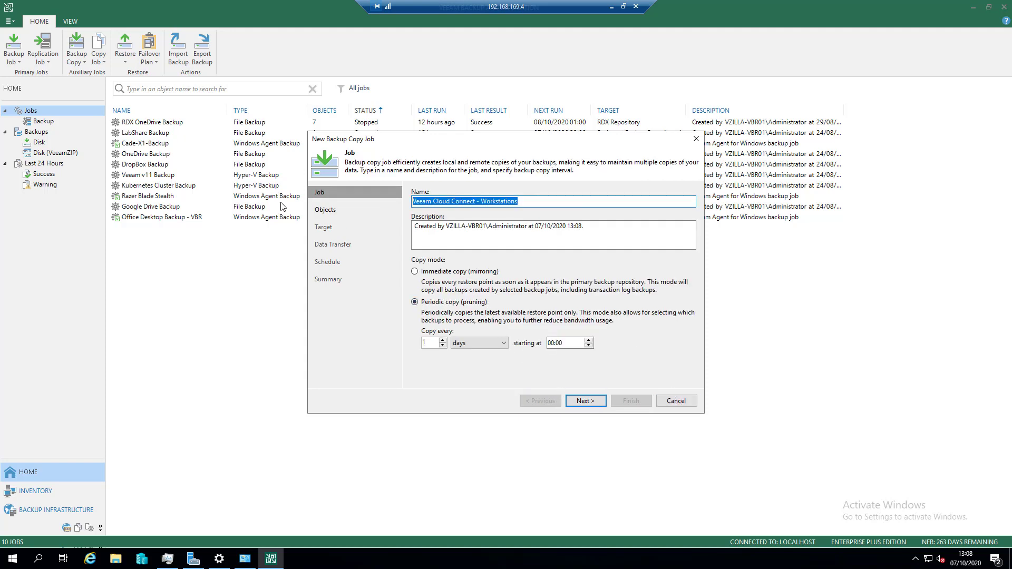
left_click(669, 400)
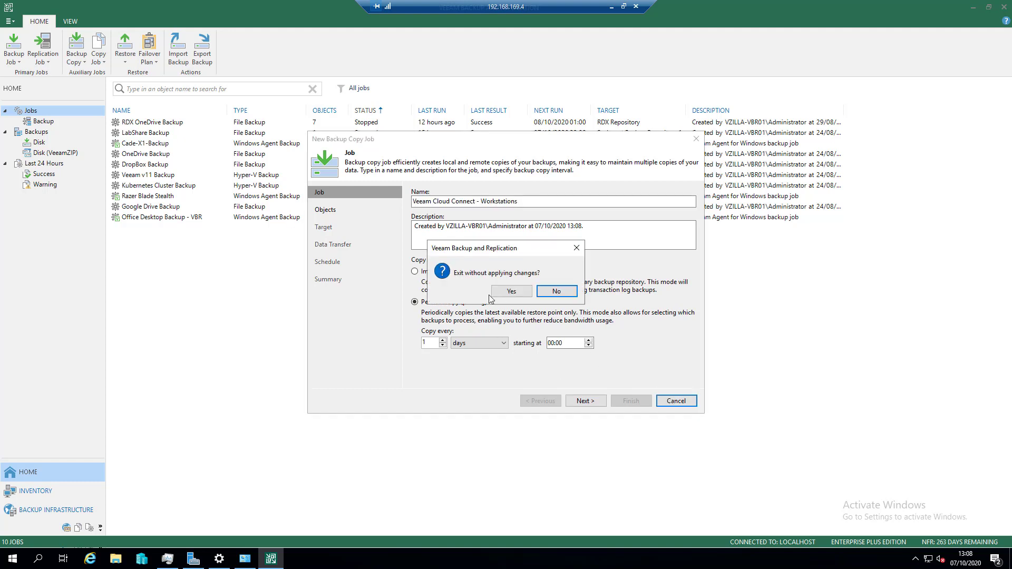
left_click(495, 293)
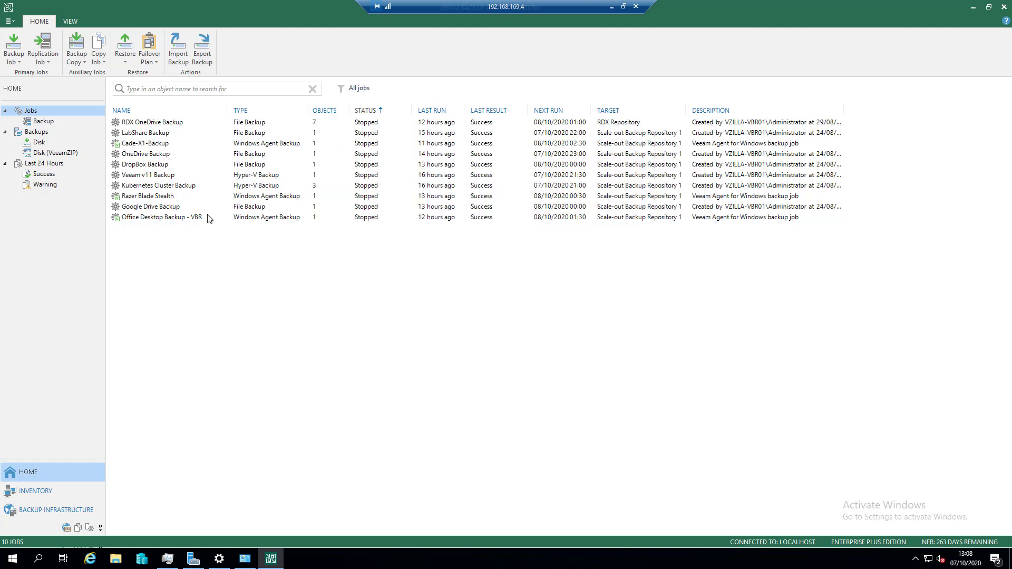
- Start a Windows computer backup copy job named "Veeam Cloud Connect - Workstations" using Periodic copy (pruning) every 1 day starting at 00:00
left_click(79, 57)
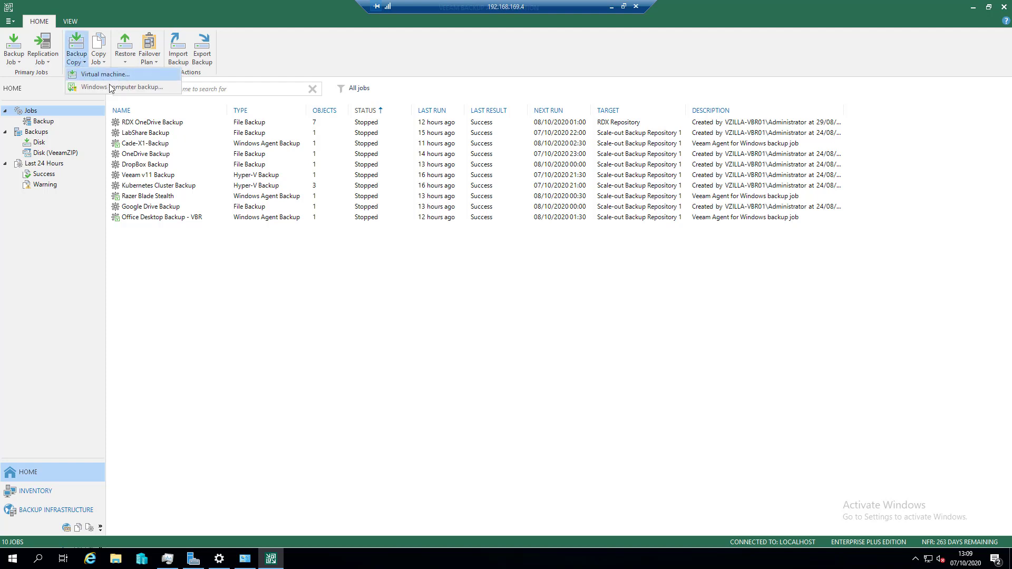
left_click(168, 88)
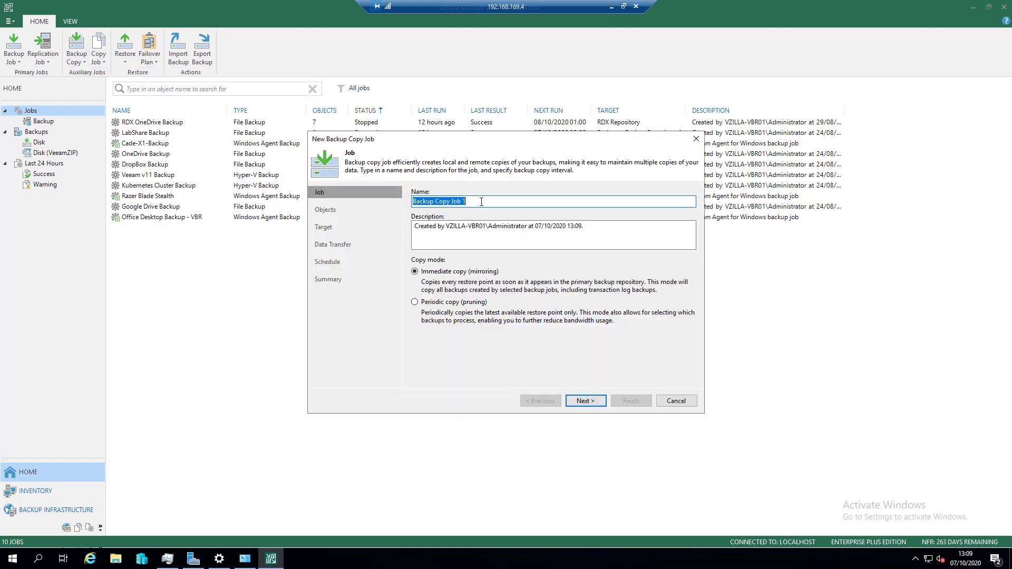
key("ctrl+v")
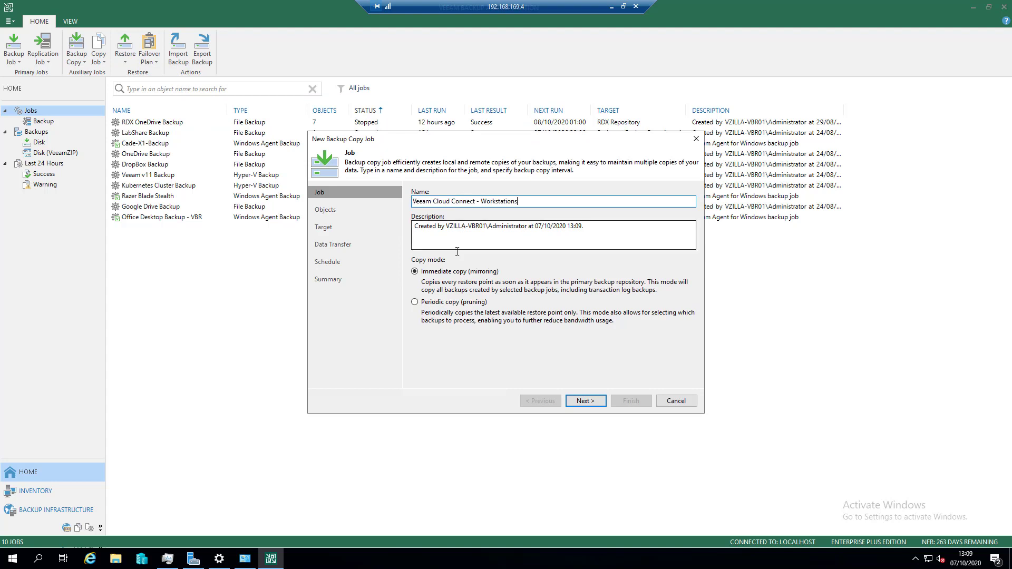
left_click(434, 302)
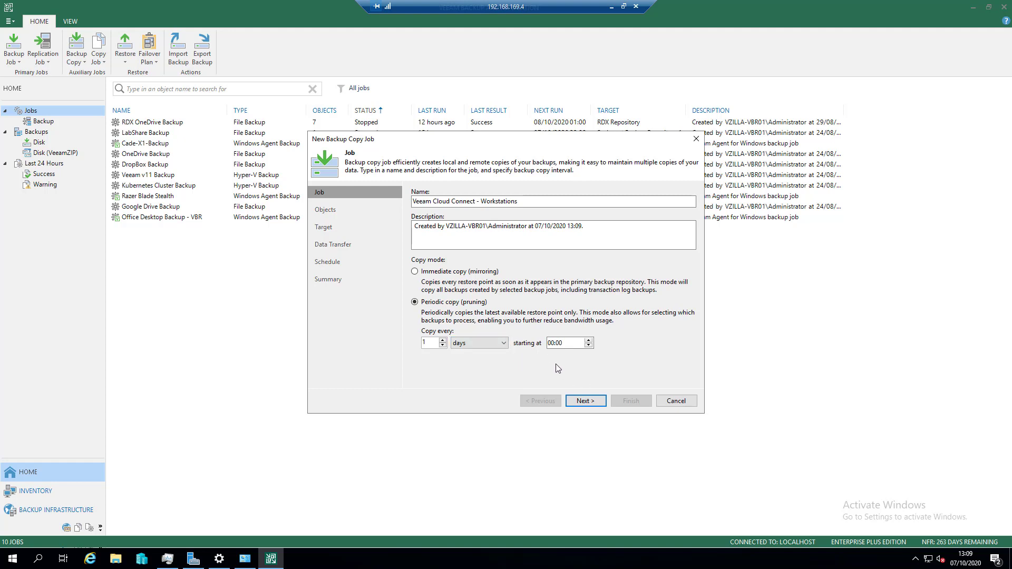
left_click(564, 346)
left_click(586, 401)
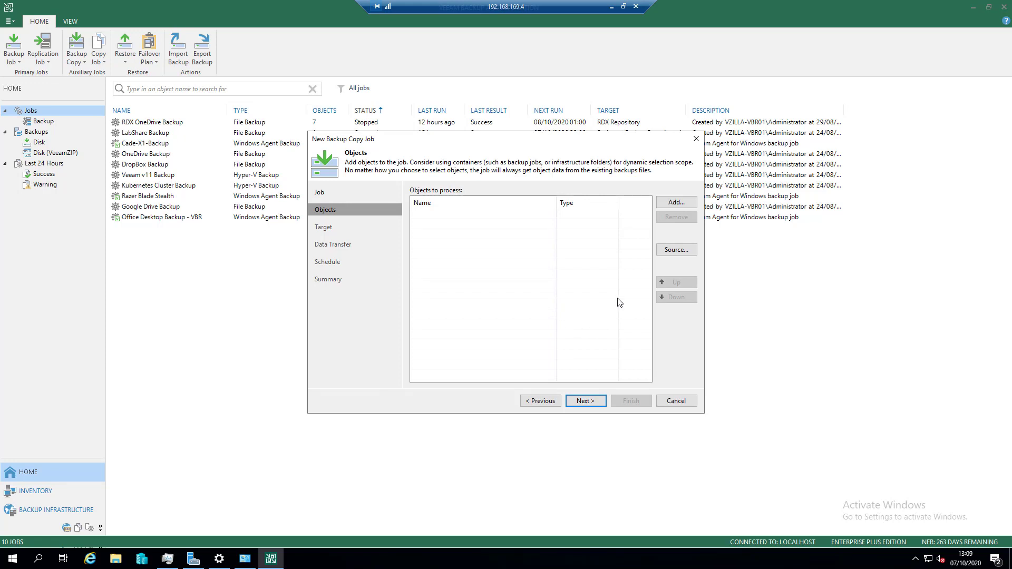
- Add the Cade-X1-Backup, Office Desktop Backup - VBR and Razer Blade Stealth jobs as the copy job's objects and proceed to the target
left_click(676, 203)
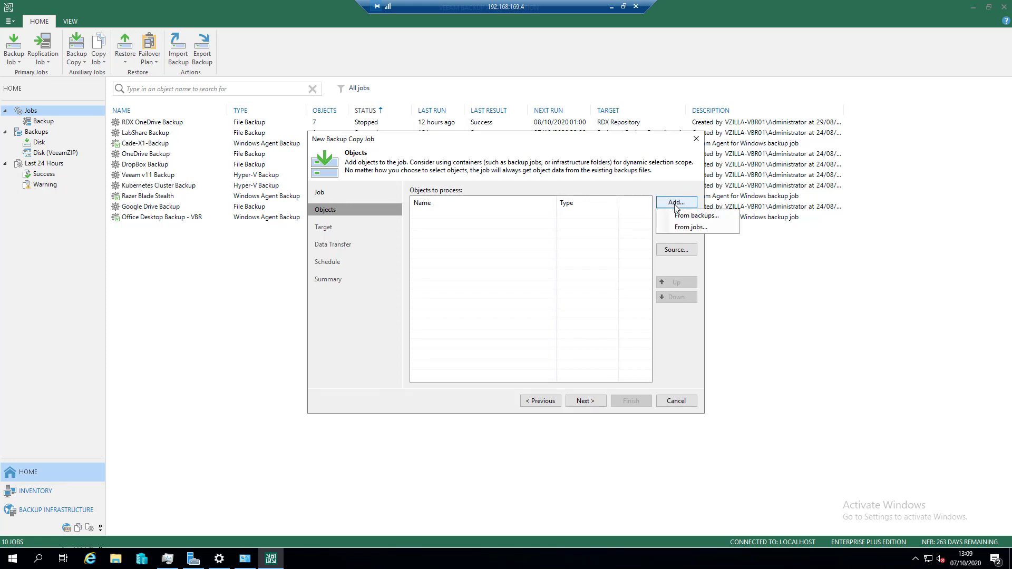
left_click(690, 227)
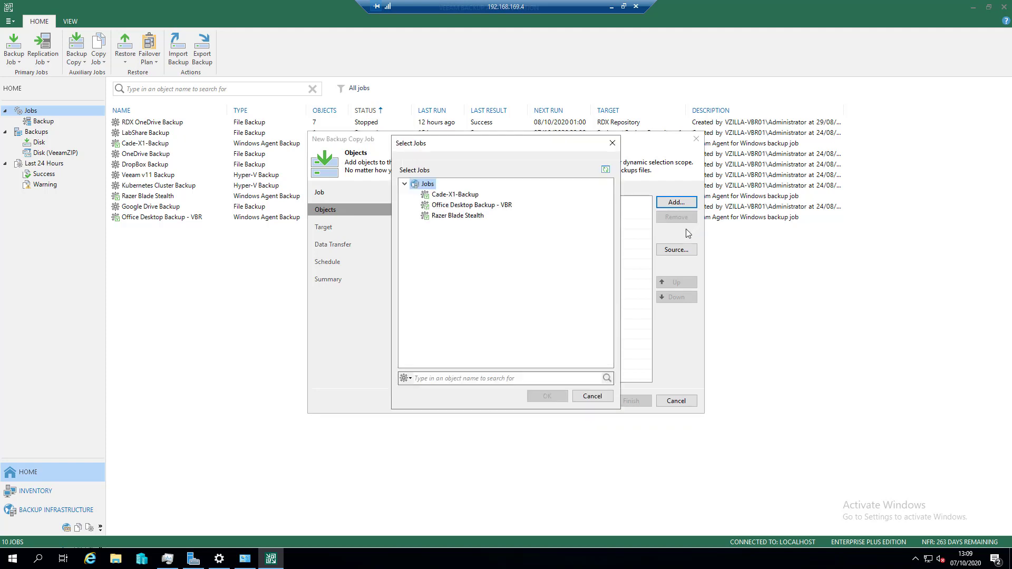
left_click(457, 195)
left_click(468, 216, "shift")
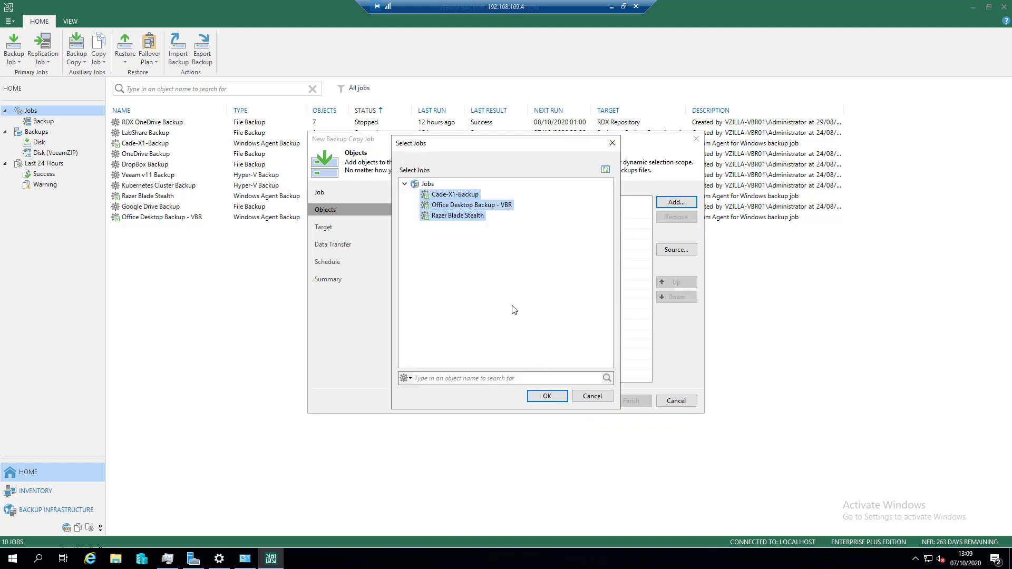
left_click(541, 397)
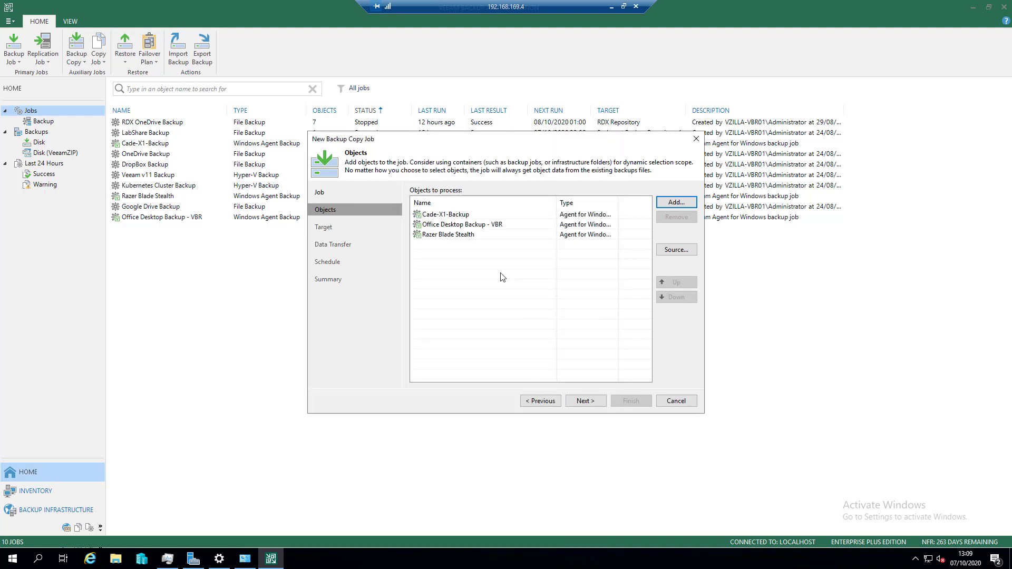
left_click(585, 400)
- Target the workstation copy job at Cloud Connect @ VCSP with archival full backups enabled, and proceed despite the location mismatch
left_click(513, 204)
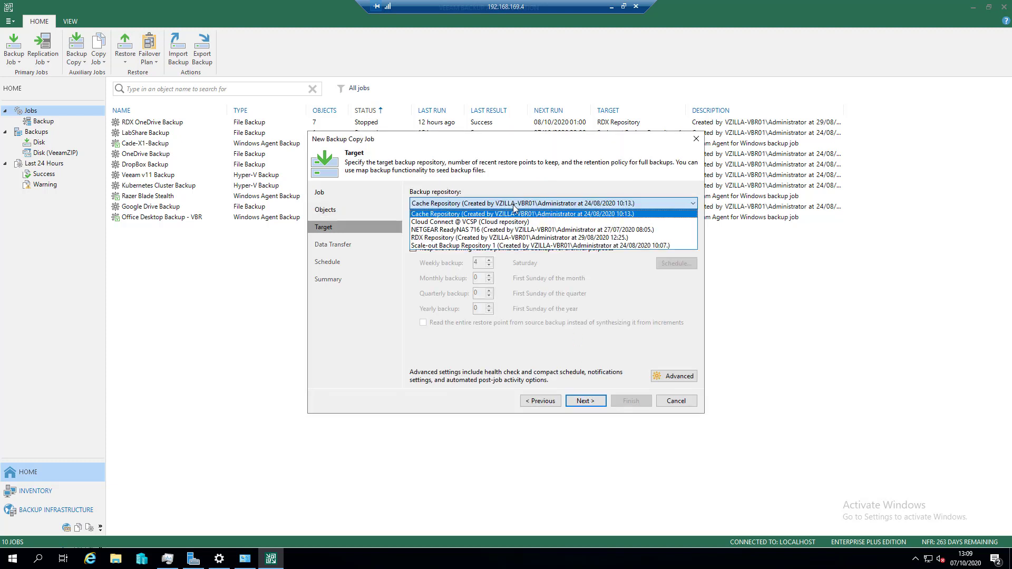
left_click(474, 222)
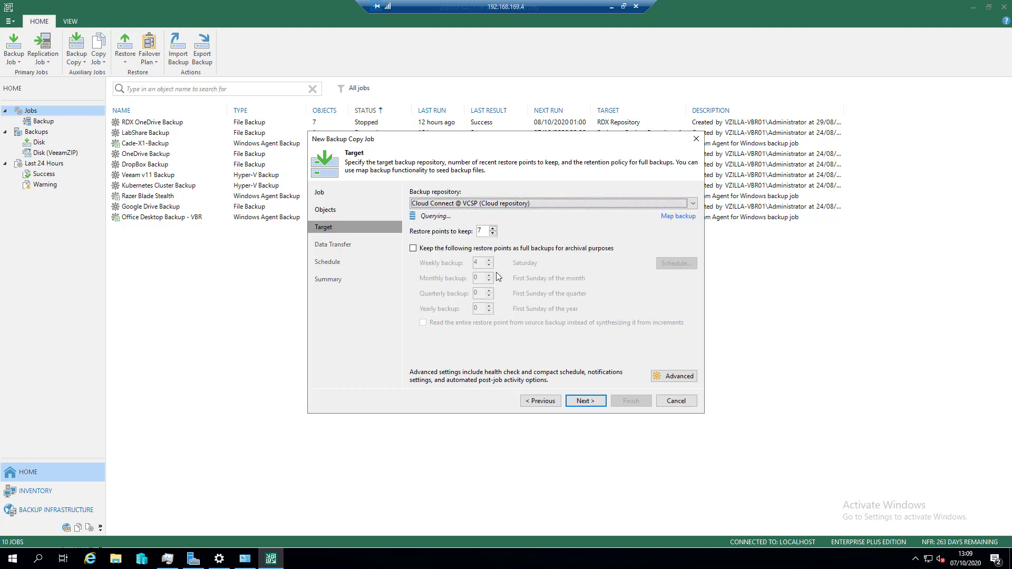
double_click(483, 232)
left_click(440, 249)
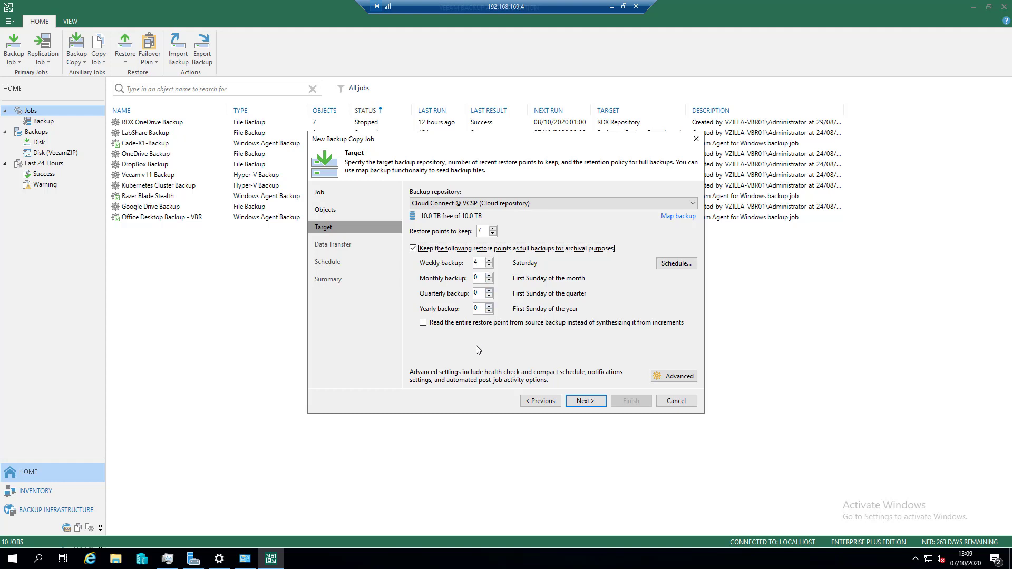
left_click(592, 401)
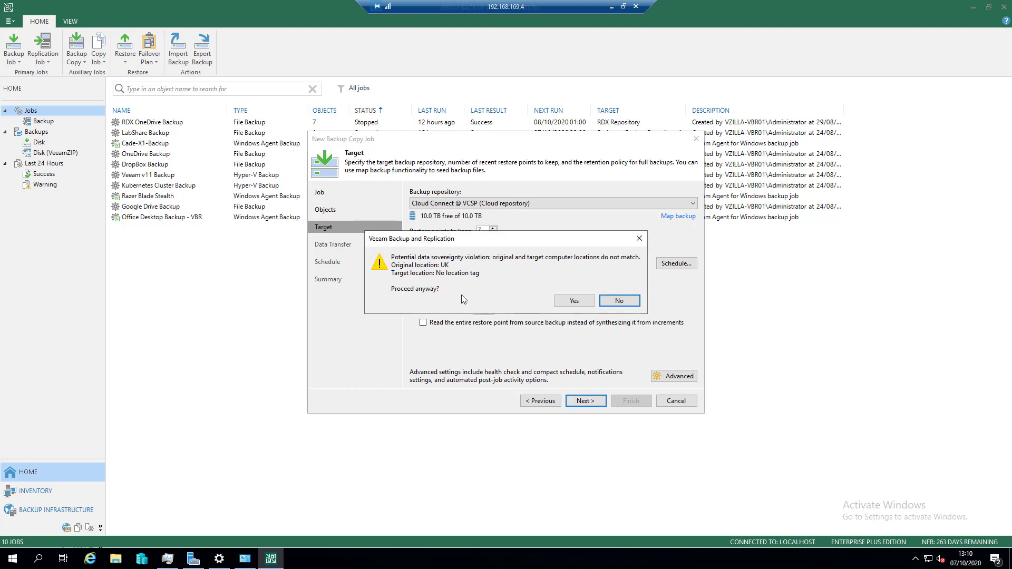
left_click(575, 300)
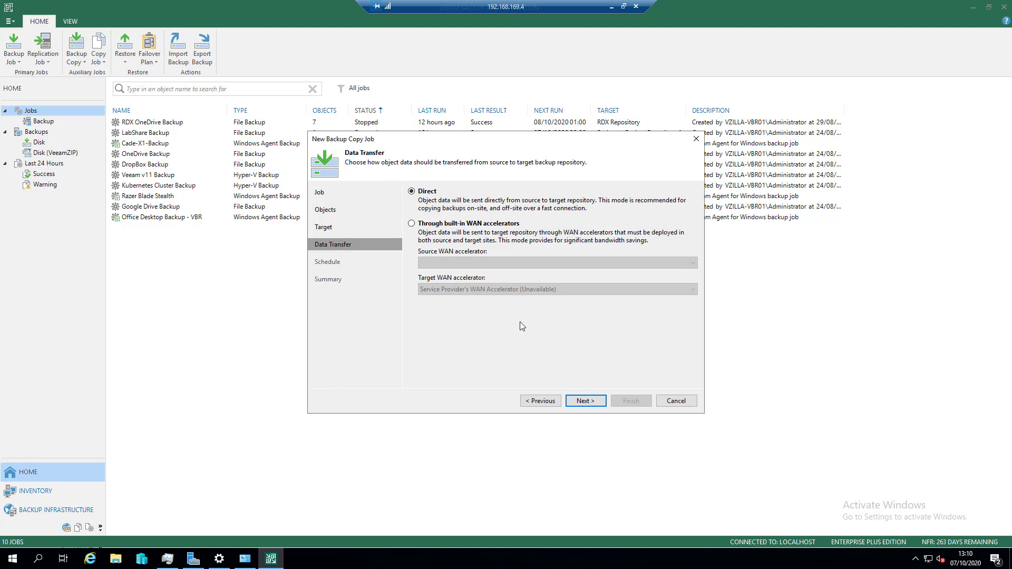
- Accept direct data transfer and the any-time schedule, and finish the workstation copy job with it enabled
left_click(583, 399)
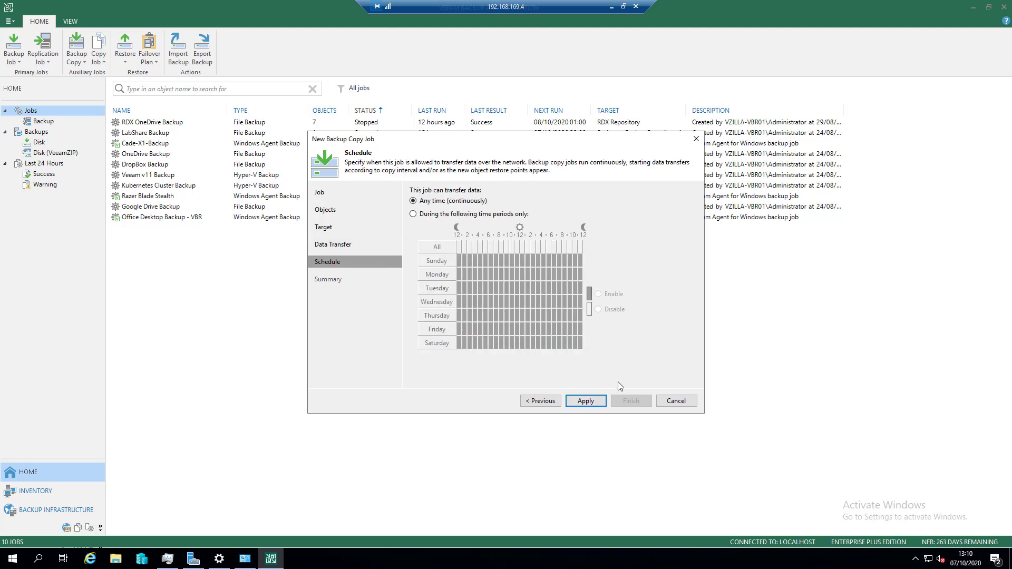
left_click(591, 402)
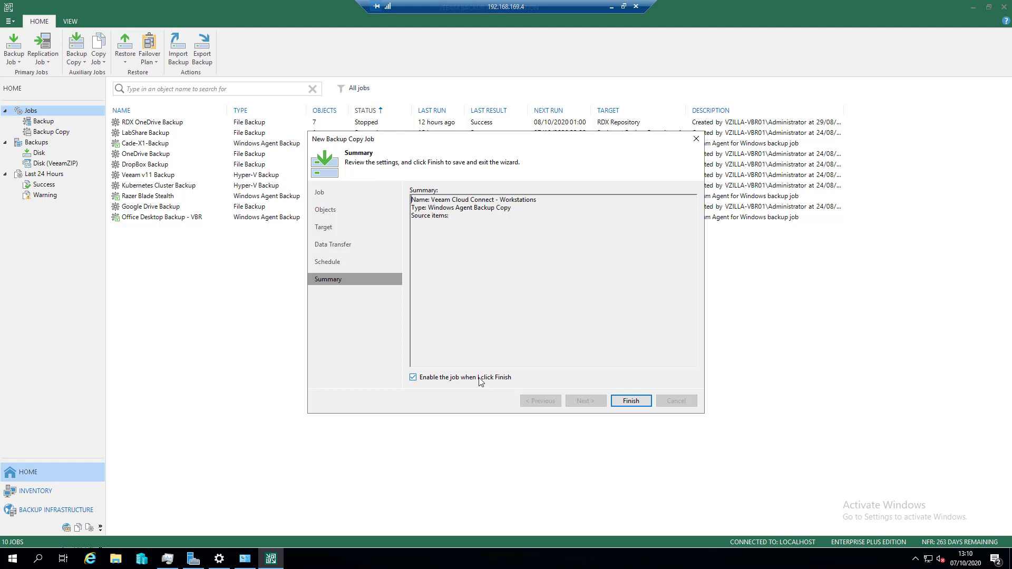
left_click(627, 399)
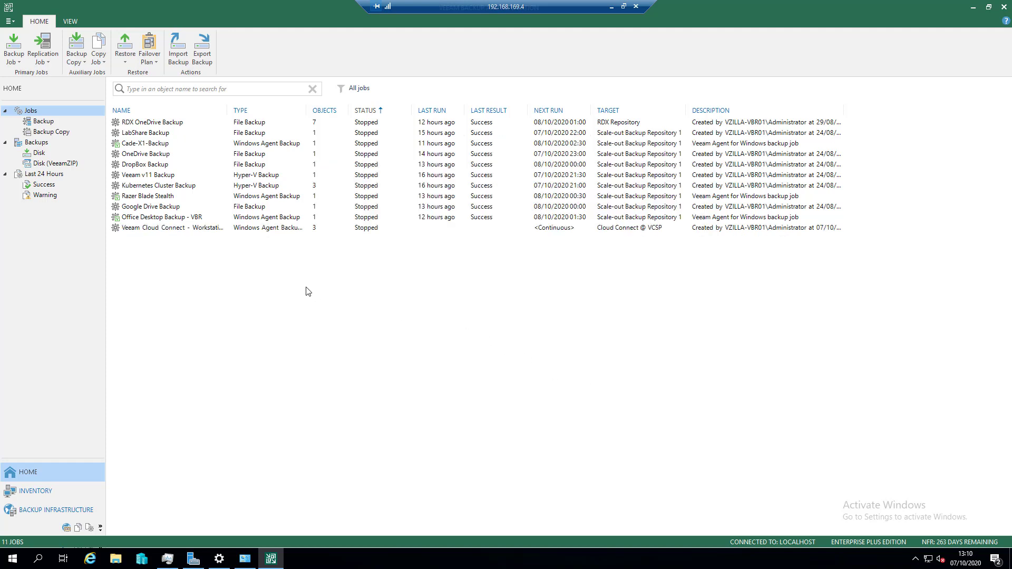
- Show the backup copy jobs and examine the workstation copy job's entry
left_click(53, 133)
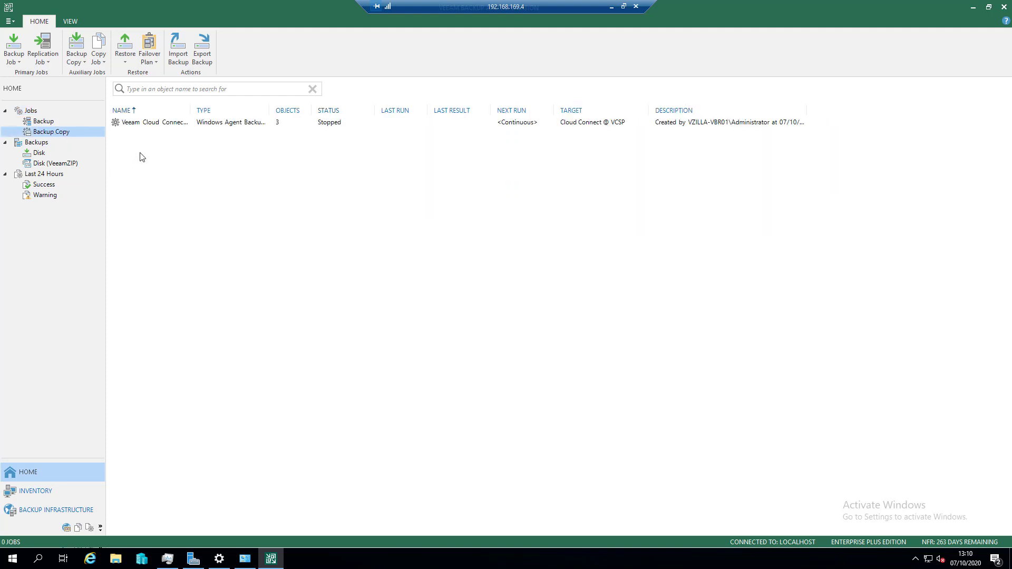
left_click(176, 124)
left_click(287, 188)
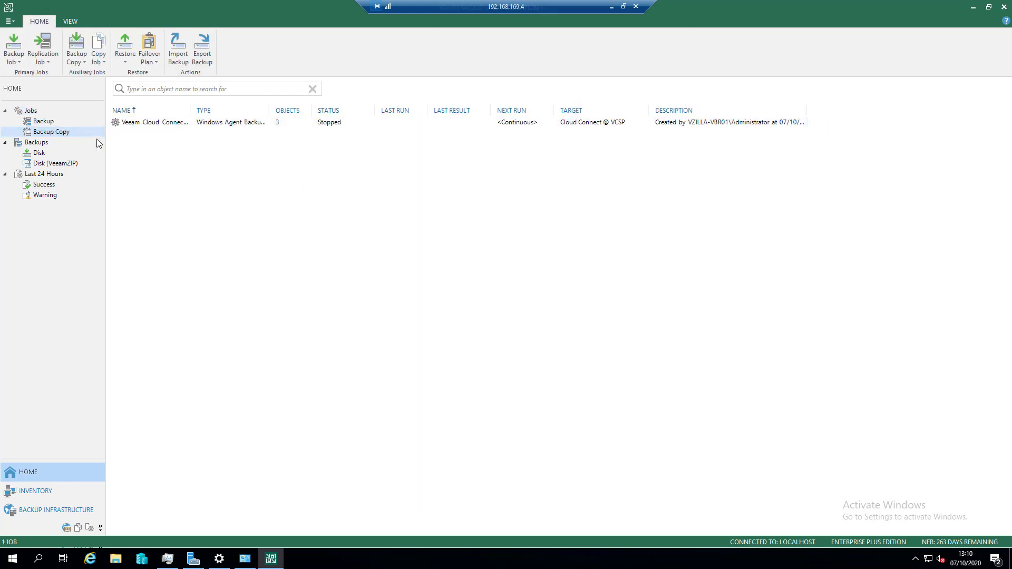
left_click(80, 61)
left_click(100, 71)
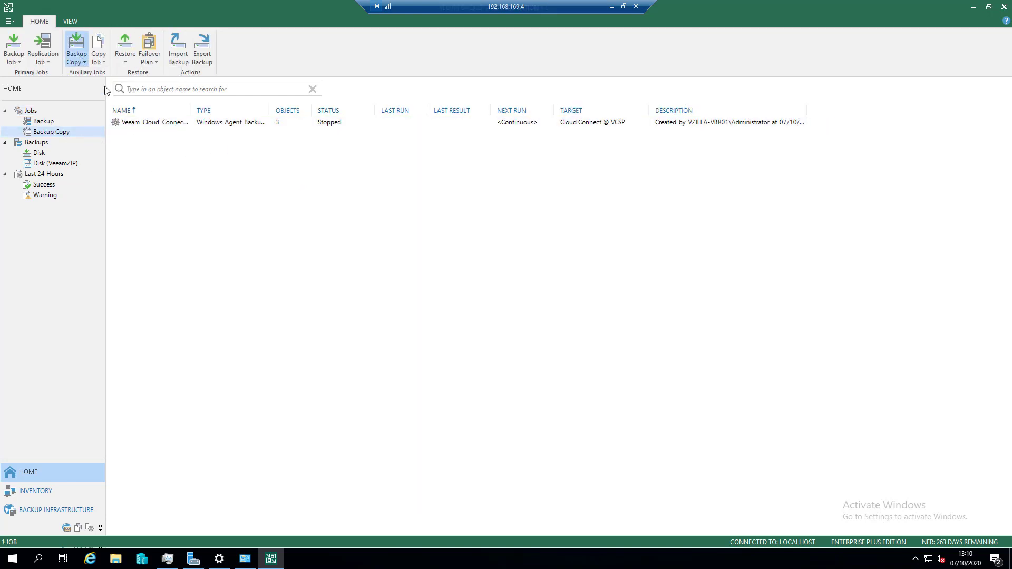
key("Escape")
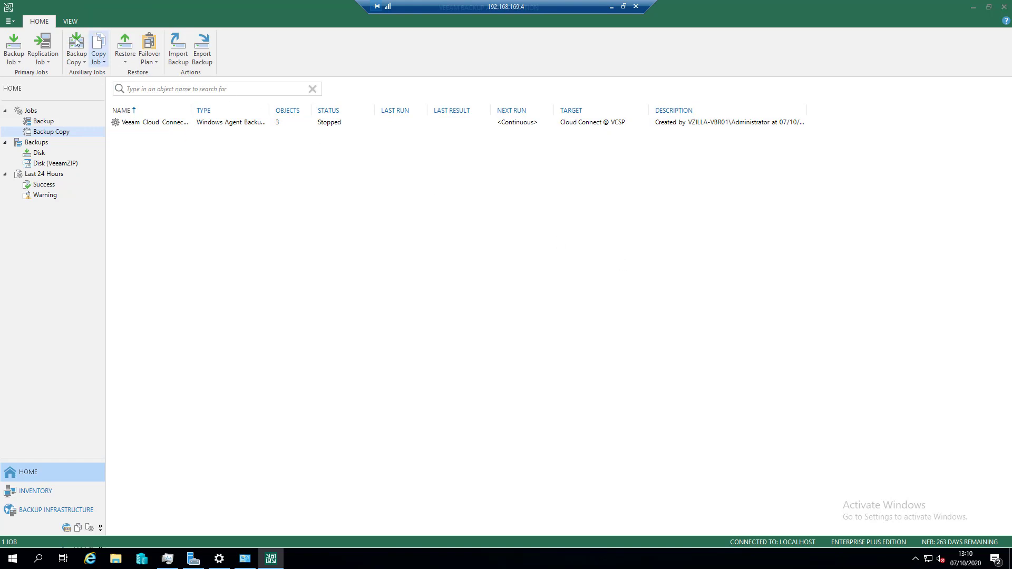
- Start a virtual machine backup copy job and name it "Veeam Cloud Connect - VMs"
left_click(80, 58)
left_click(94, 75)
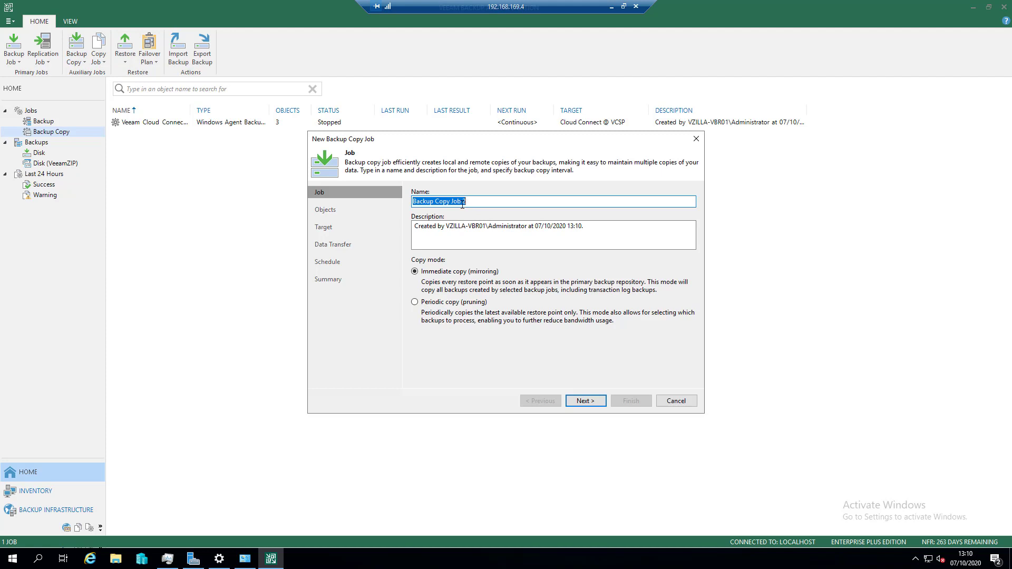
key("ctrl+v")
key("BackSpace")
key("BackSpace")
key("BackSpace")
left_click(453, 302)
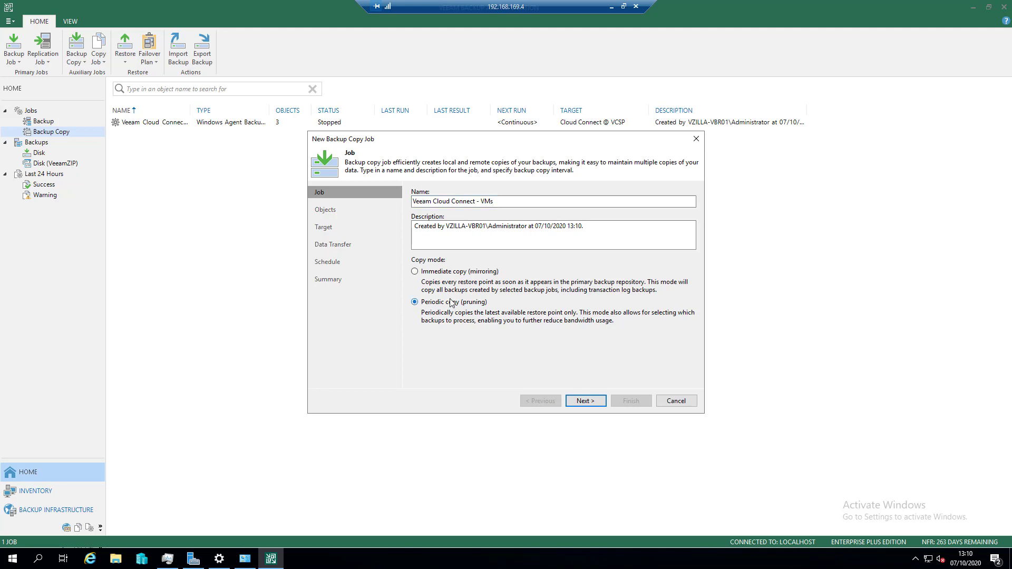
left_click(584, 401)
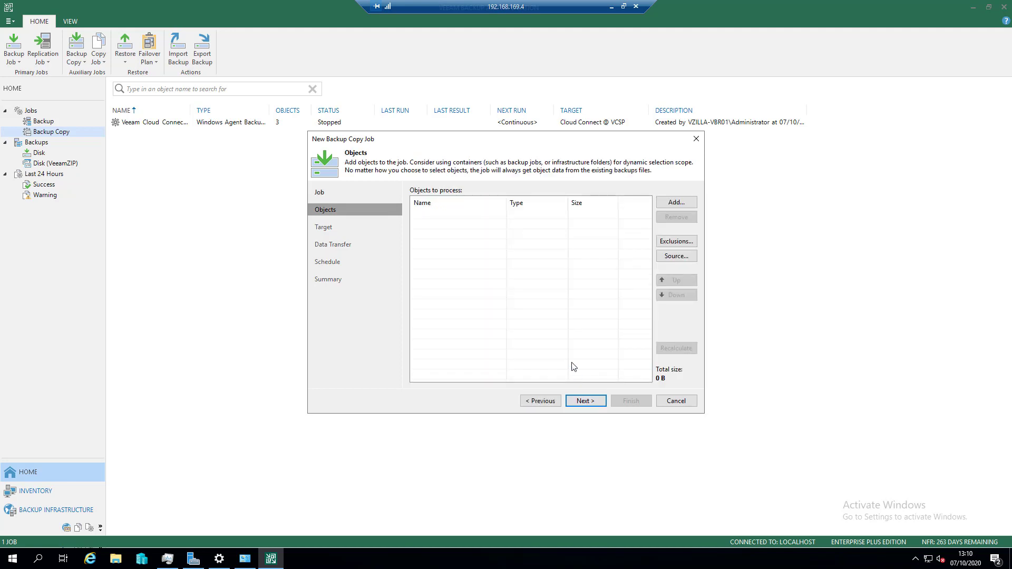
left_click(543, 402)
- Choose Immediate copy (mirroring) for the VM copy job and add the Kubernetes Cluster Backup and Veeam v11 Backup jobs as its objects
left_click(446, 272)
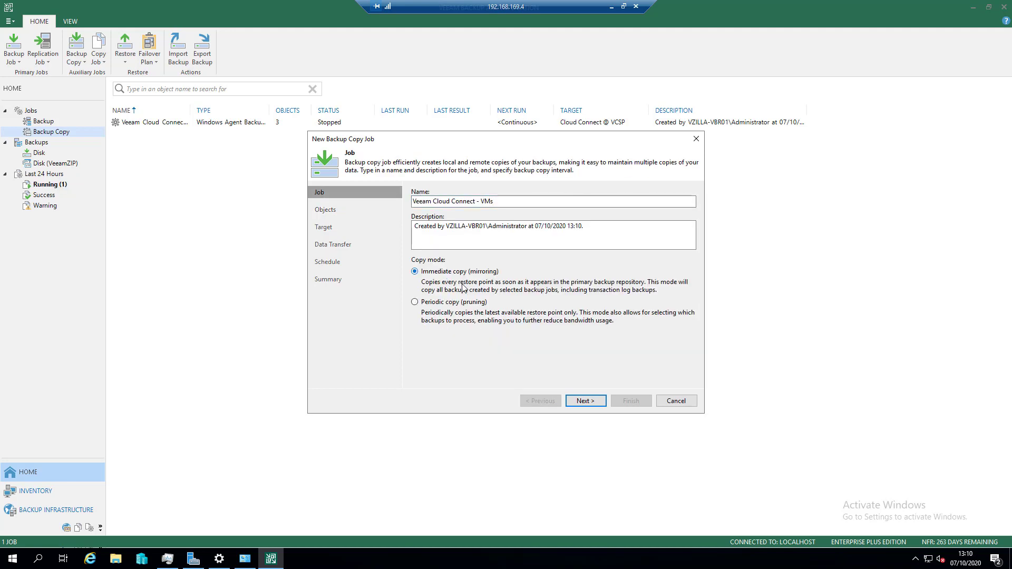
left_click(585, 400)
left_click(676, 202)
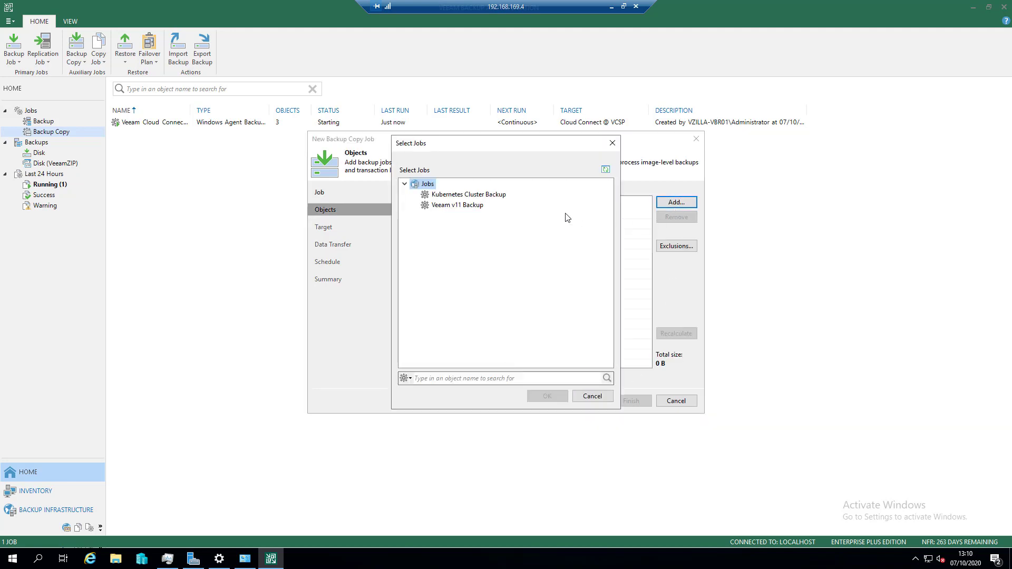
left_click(464, 195)
left_click(458, 205, "shift")
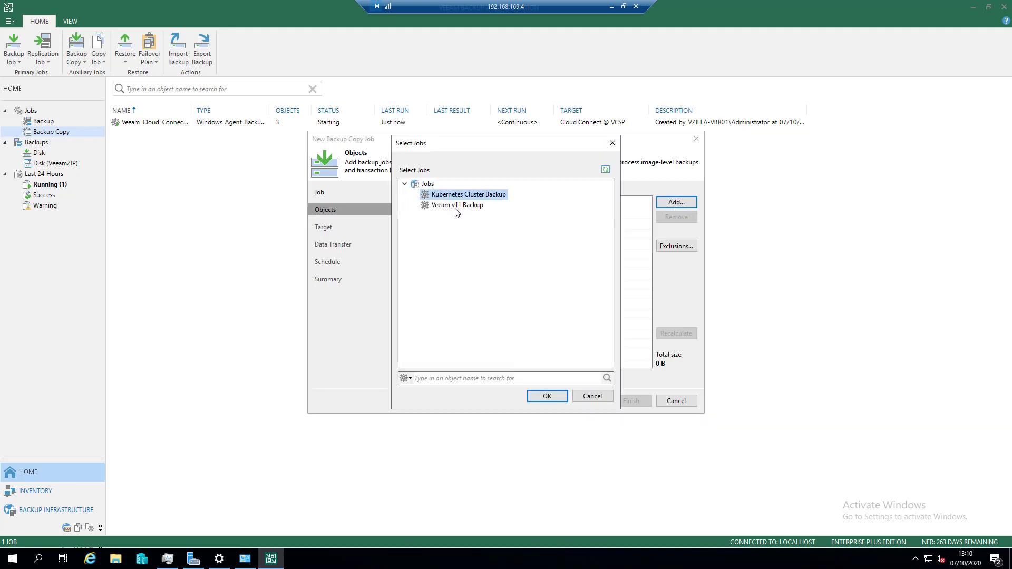
left_click(547, 396)
left_click(586, 400)
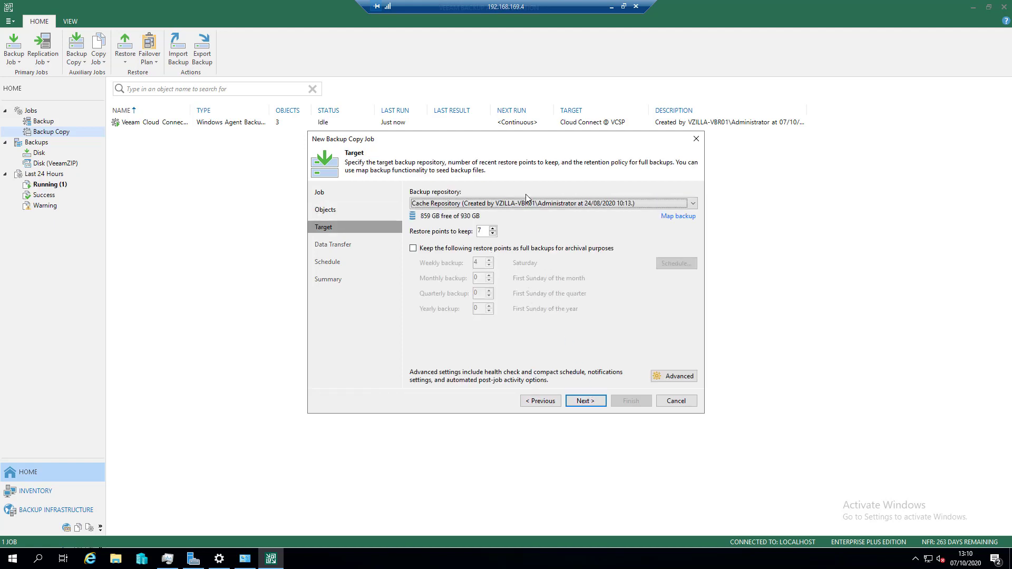
- Set the VM copy job's backup repository to Cloud Connect @ VCSP and proceed despite the location mismatch
left_click(514, 204)
left_click(487, 222)
left_click(584, 401)
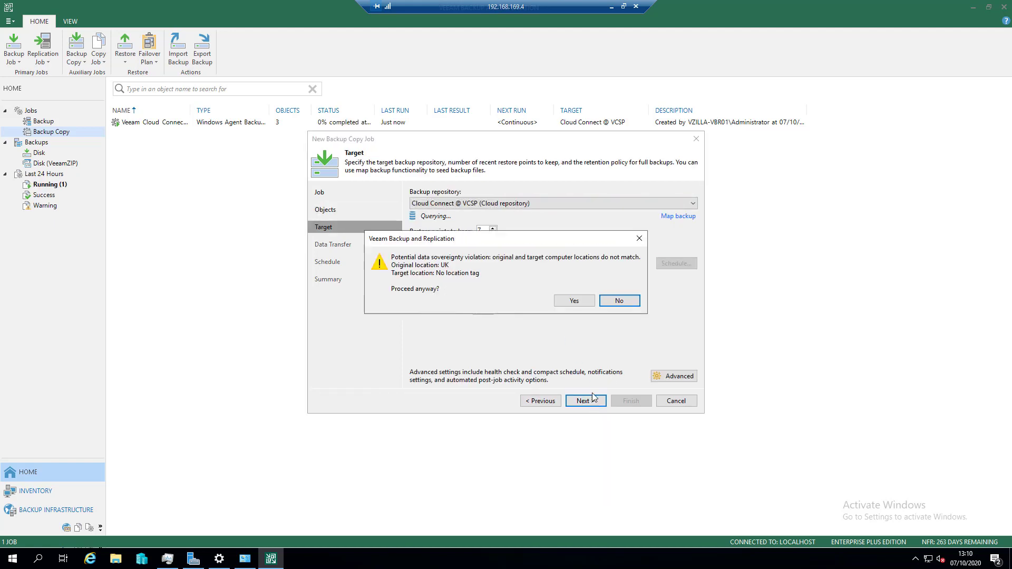
left_click(567, 301)
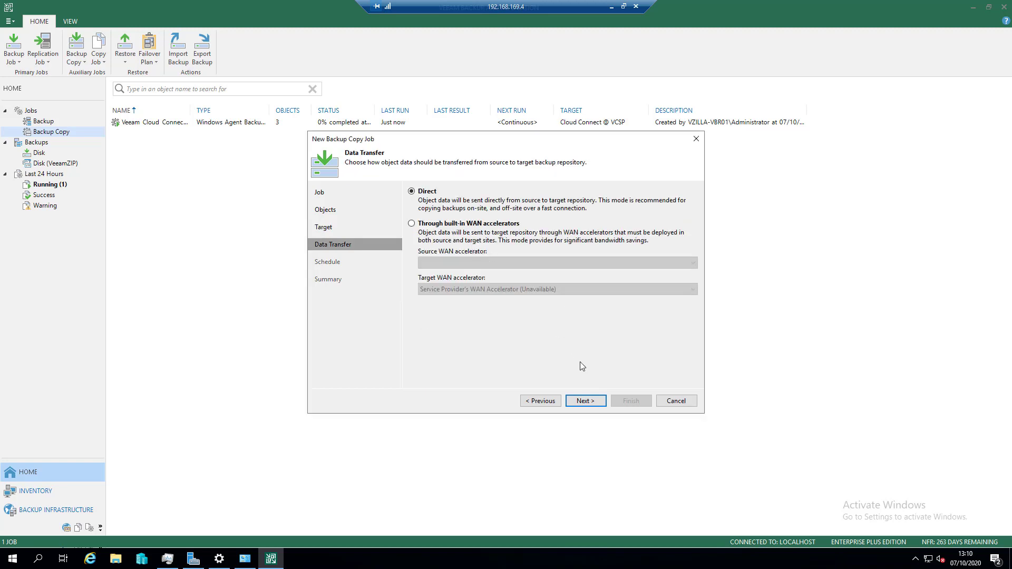
- Accept the VM copy job's direct transfer and schedule settings, and finish the job with it enabled
left_click(585, 401)
left_click(586, 400)
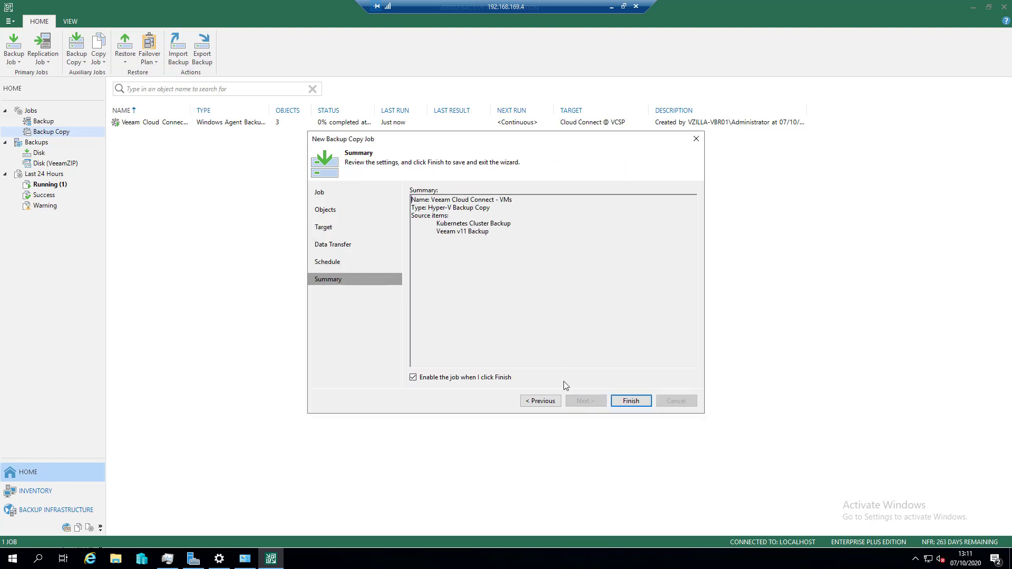
left_click(637, 402)
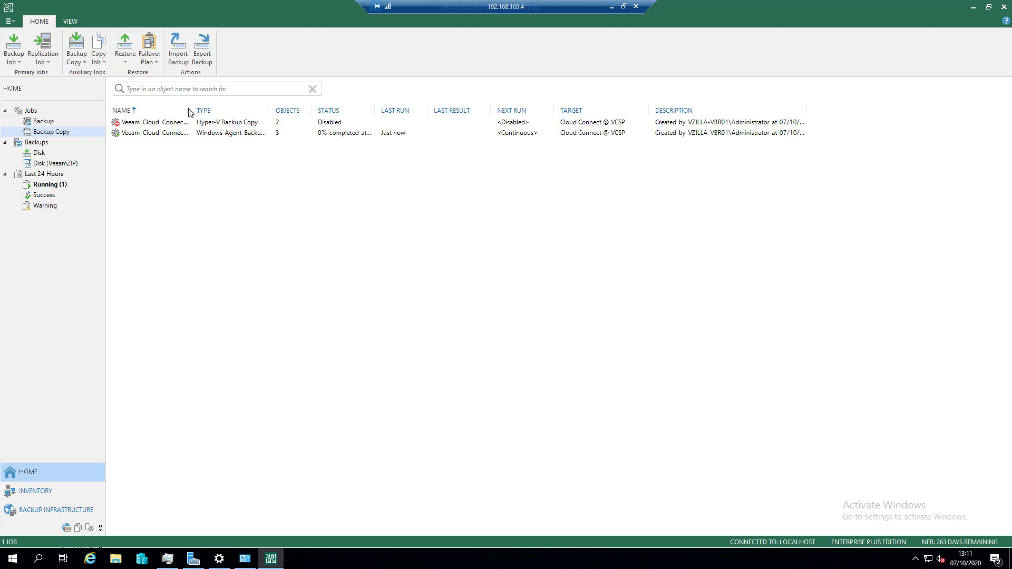
- Widen the name column to read the full copy job names, and compare the backup and backup copy job lists
left_click_drag(190, 108, 289, 113)
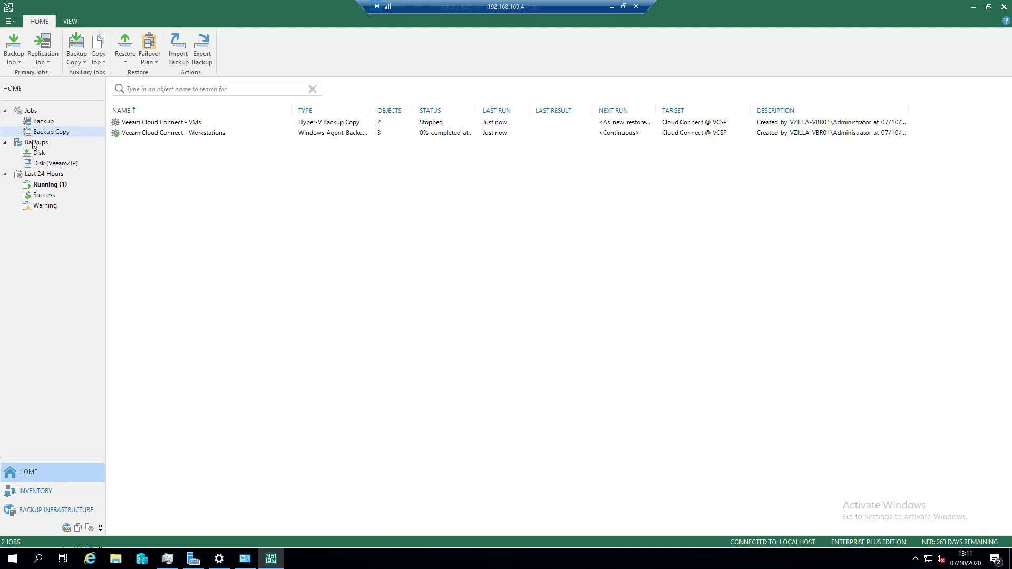
left_click(41, 123)
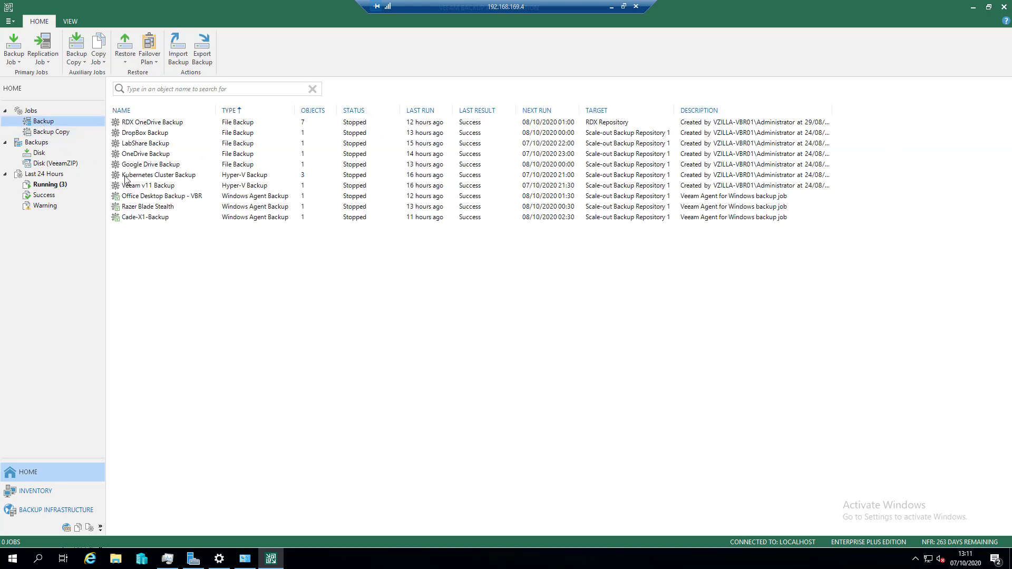
left_click(47, 133)
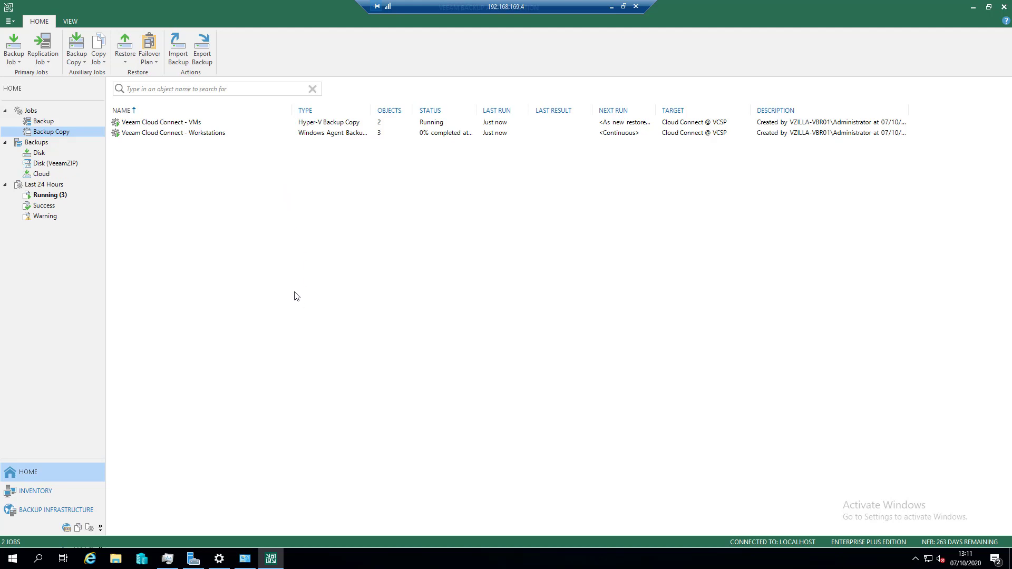
- Start adding an Azure Blob Storage object storage repository to the backup infrastructure's backup repositories
left_click(67, 497)
left_click(59, 510)
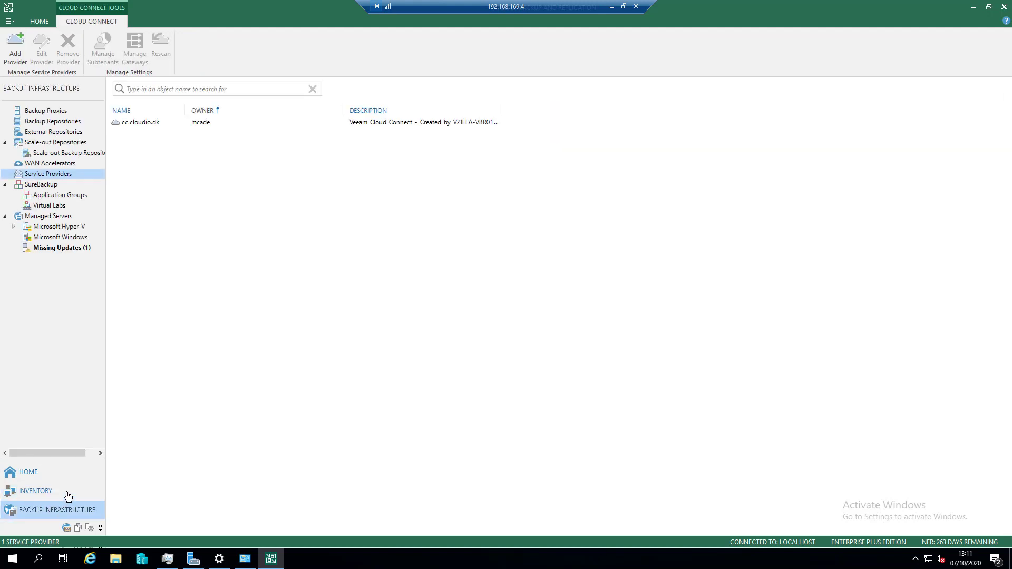
left_click(65, 123)
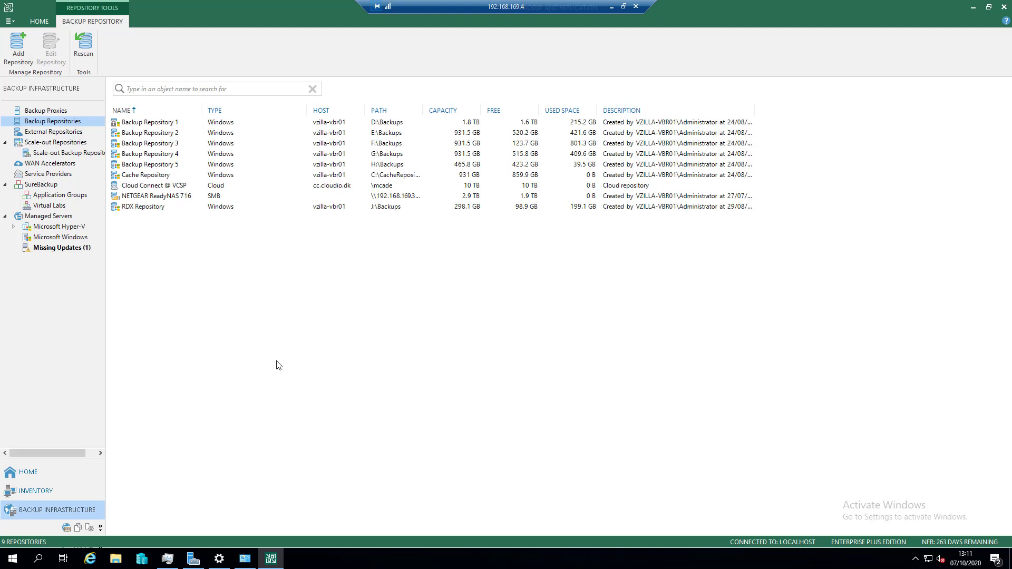
right_click(192, 239)
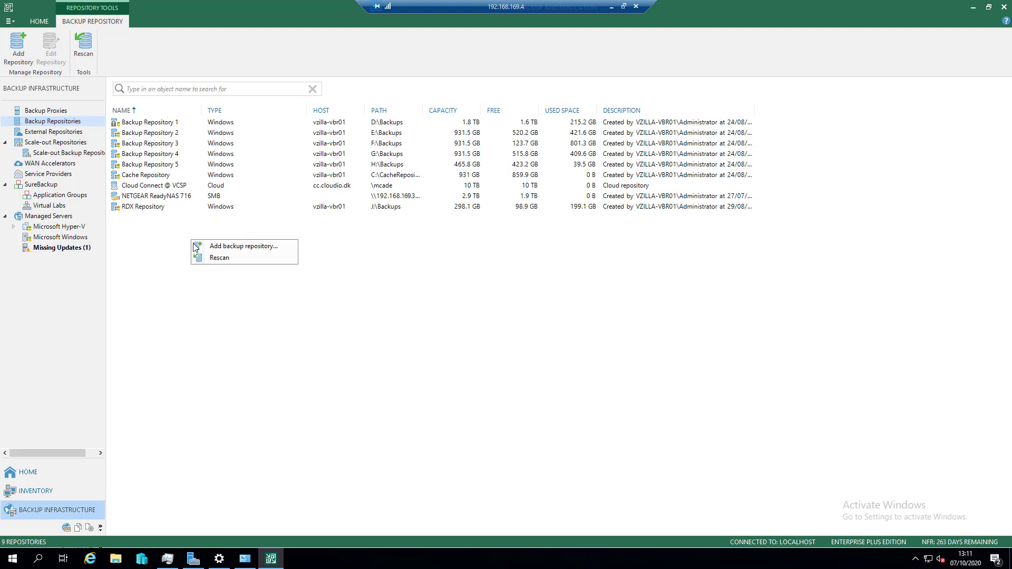
left_click(253, 245)
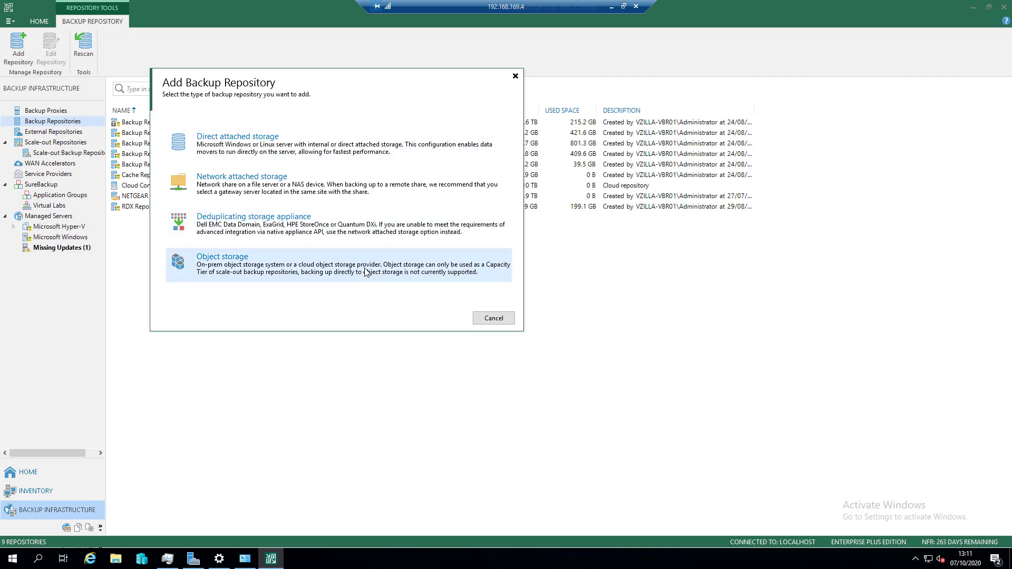
left_click(324, 274)
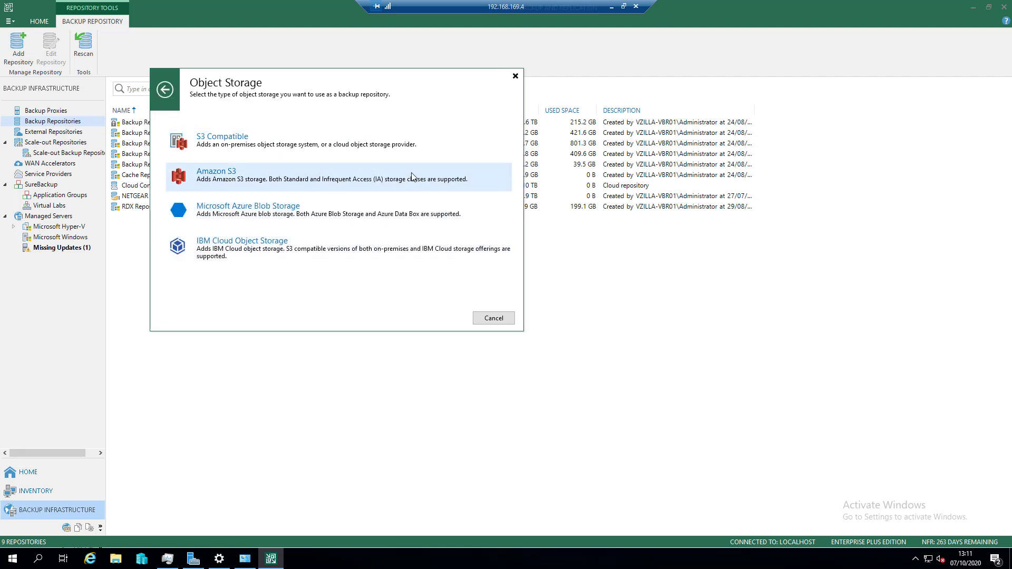
left_click(352, 209)
left_click(310, 141)
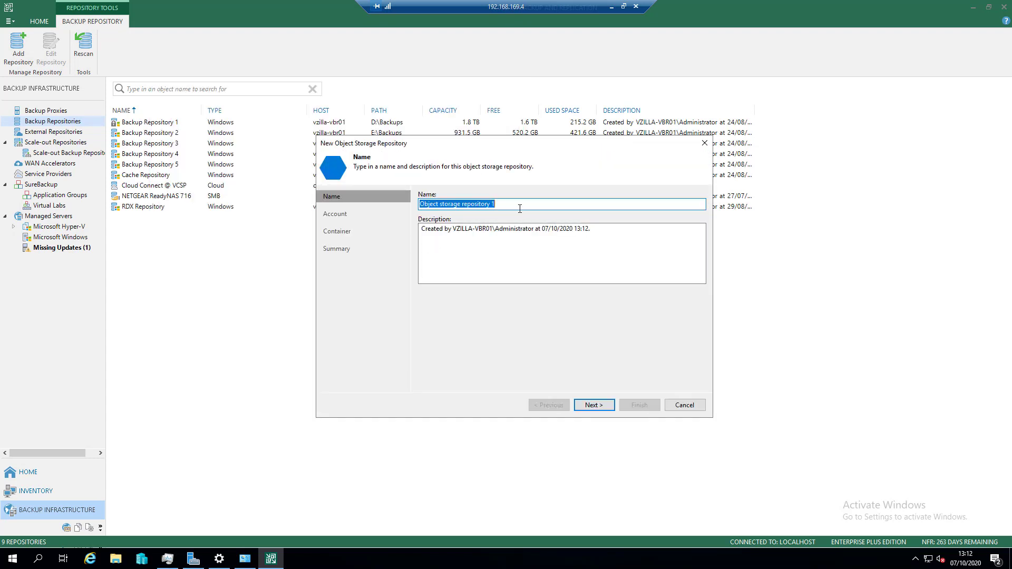
- Name the object storage repository "vZilla Home - Azure Blob Storage" and continue to the account settings
type("vZILLA")
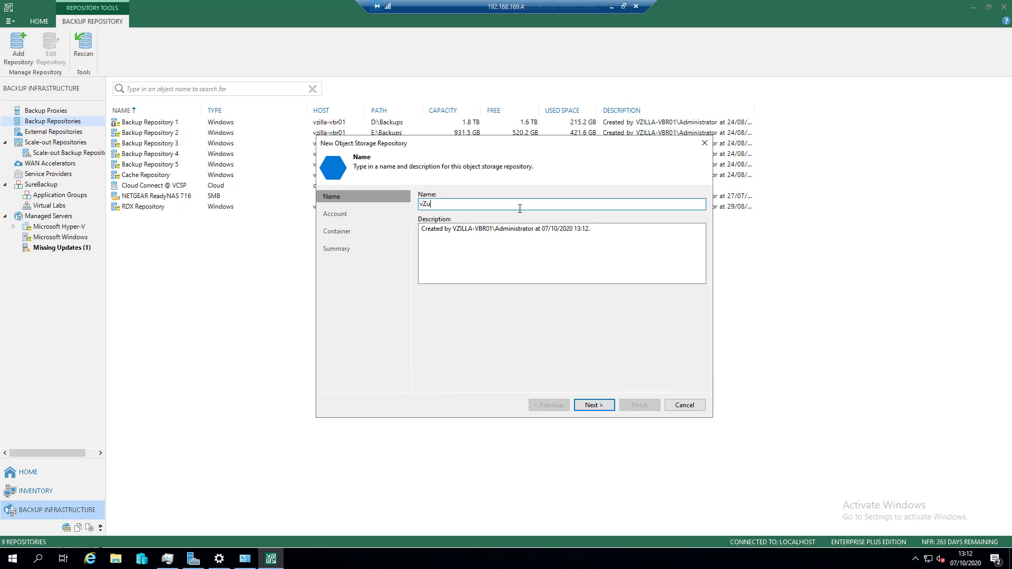
key("BackSpace")
key("BackSpace")
key("BackSpace")
key("BackSpace")
type("illa Home - Azure Blob Storage")
key("Return")
- Select the vzillahome credentials for the Azure connection and view their saved account entry without changing it
left_click(532, 210)
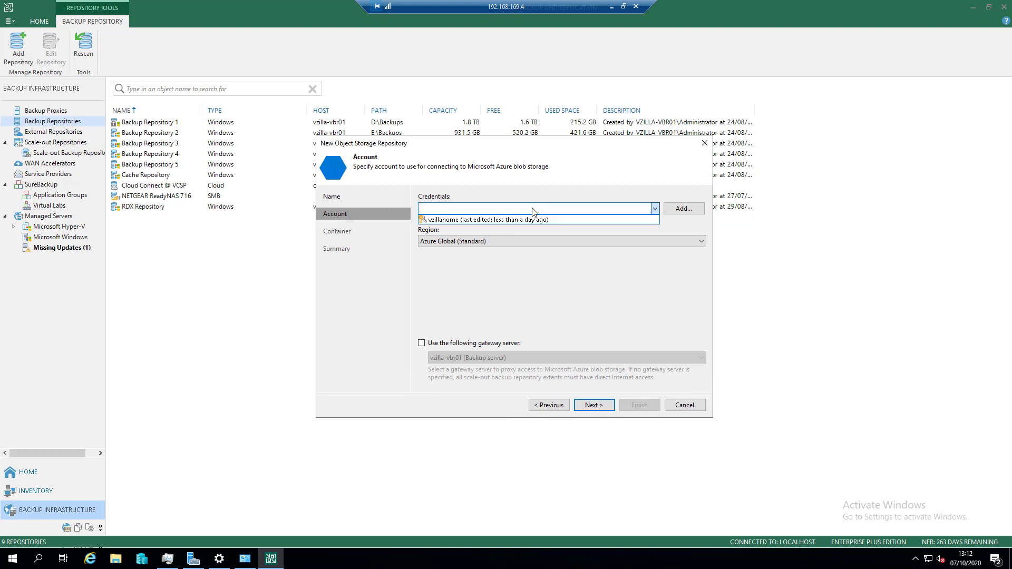
left_click(530, 219)
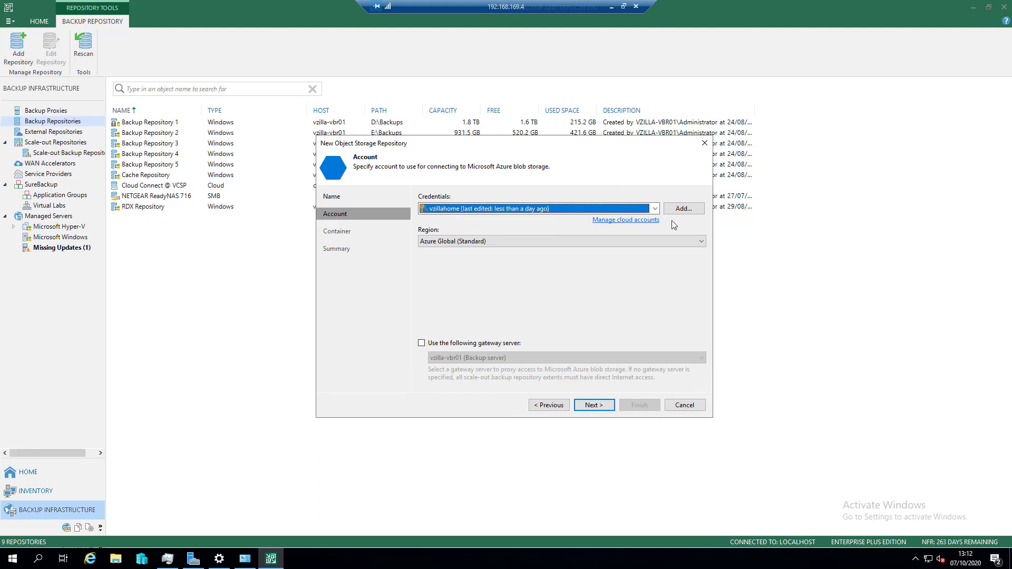
left_click(644, 220)
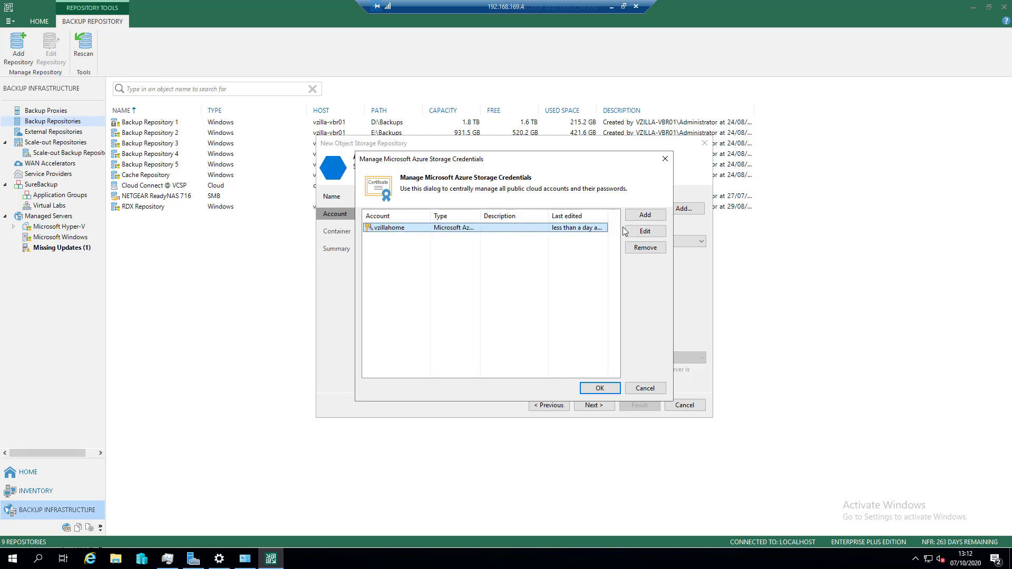
left_click(645, 231)
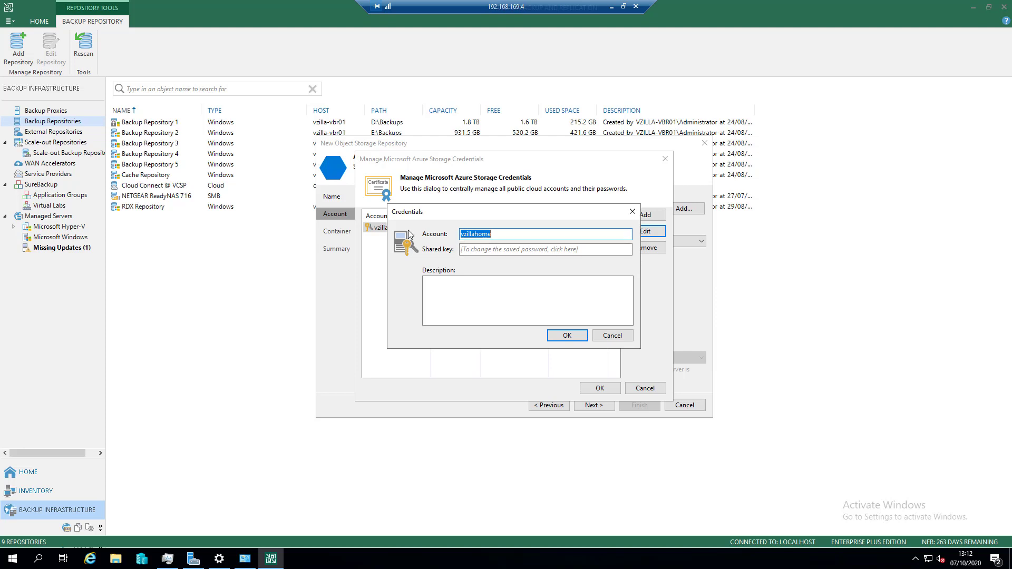
left_click(614, 335)
left_click(645, 388)
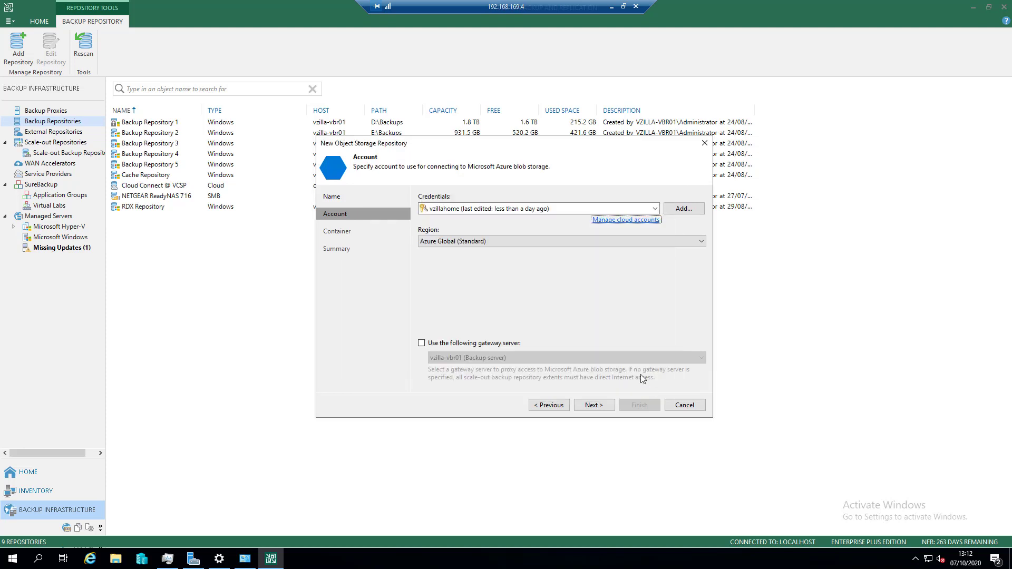
- Set the Azure region to Azure Global (Standard) and continue to the container settings without a gateway server
left_click(519, 241)
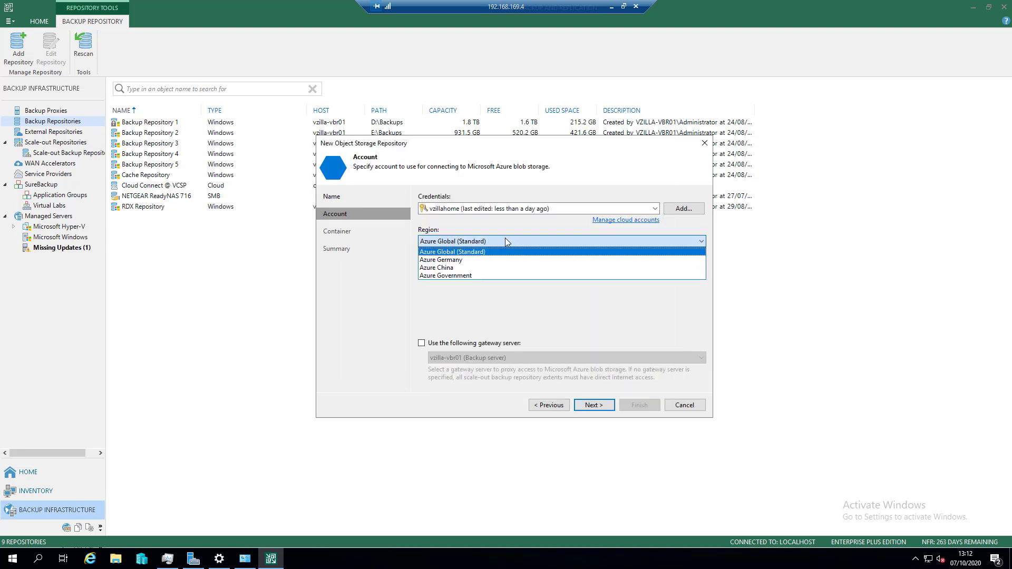
left_click(535, 258)
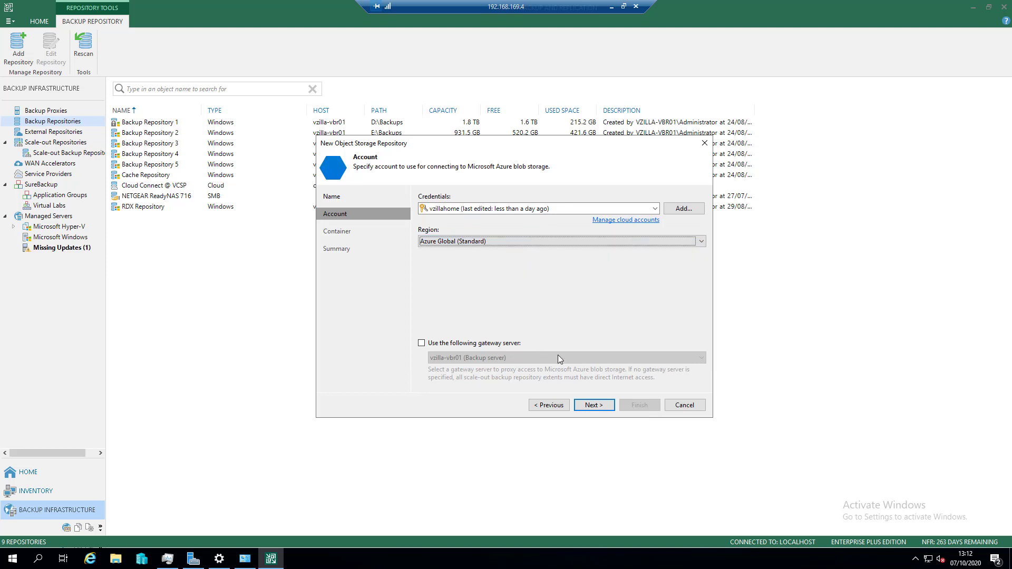
left_click(594, 405)
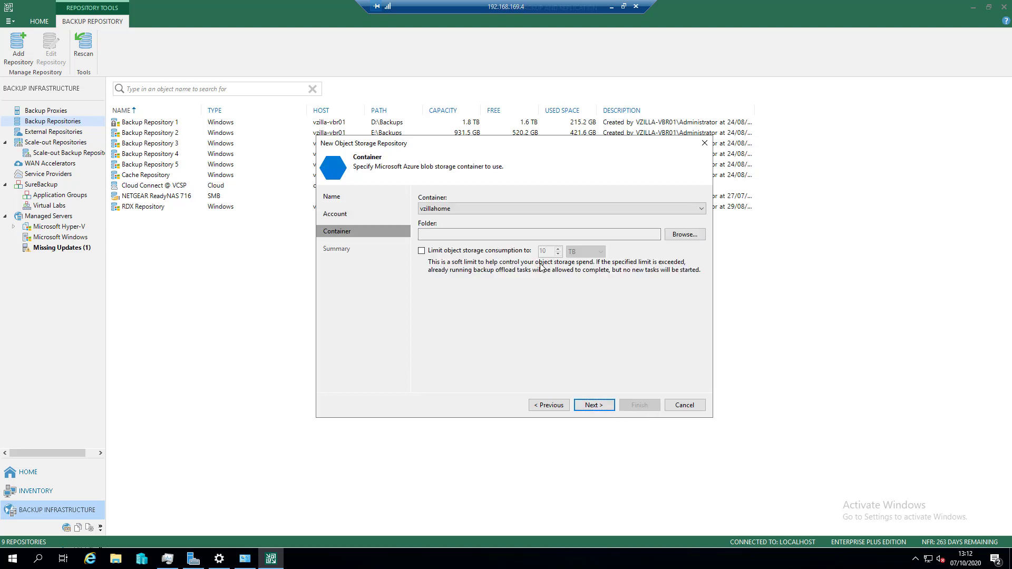
- Create and select the folder "vZilla Home Backups" in the vzillahome container, and finish the repository without a consumption limit
left_click(473, 209)
left_click(468, 211)
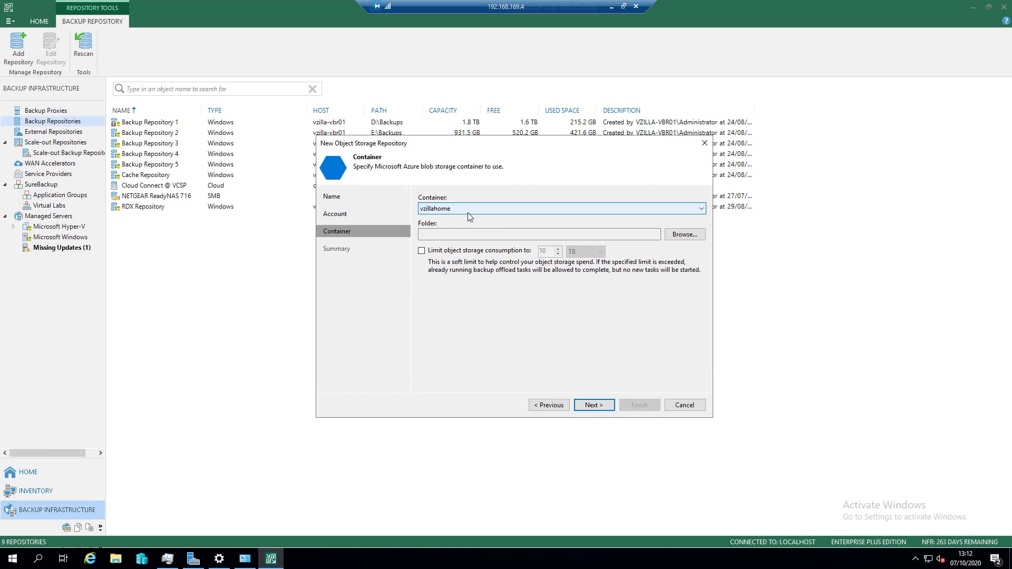
left_click(676, 235)
left_click(444, 403)
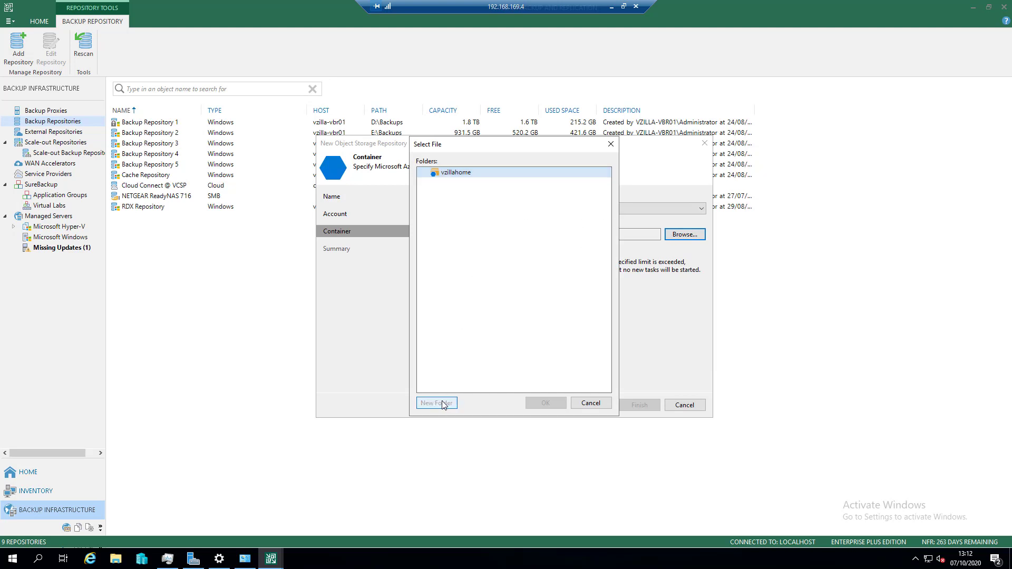
type("v")
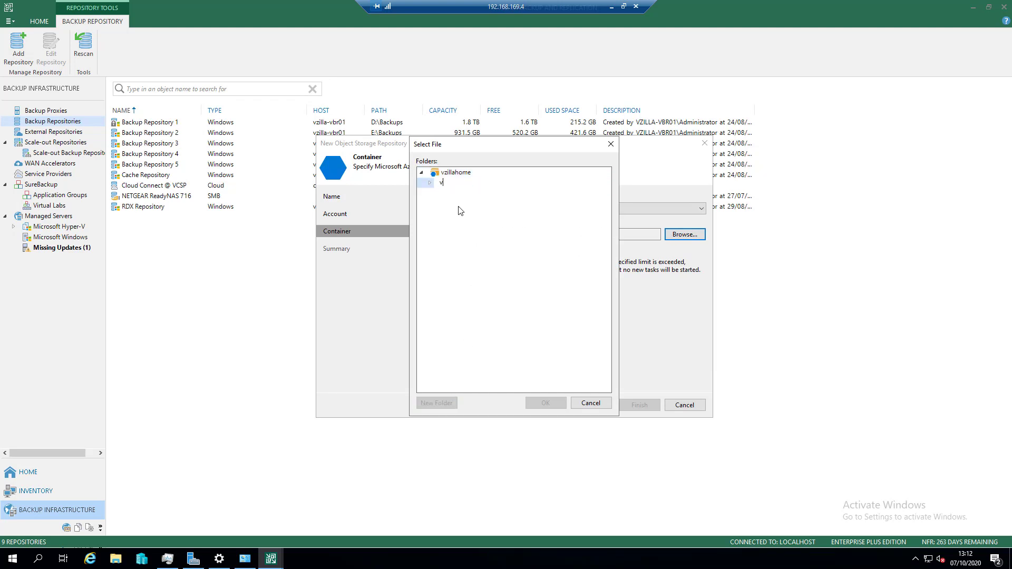
type("Zilla Home Backups")
key("Return")
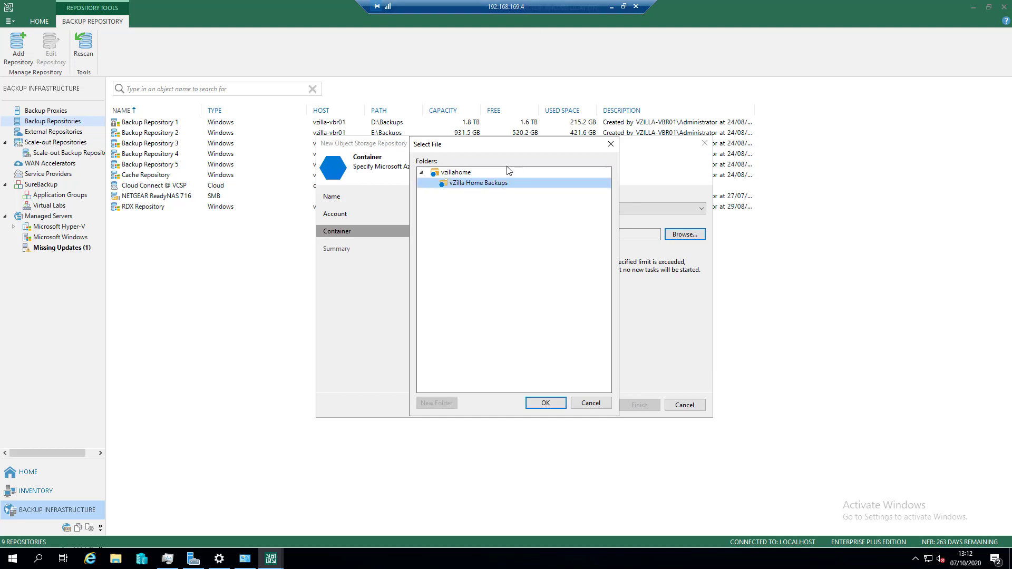
left_click(540, 401)
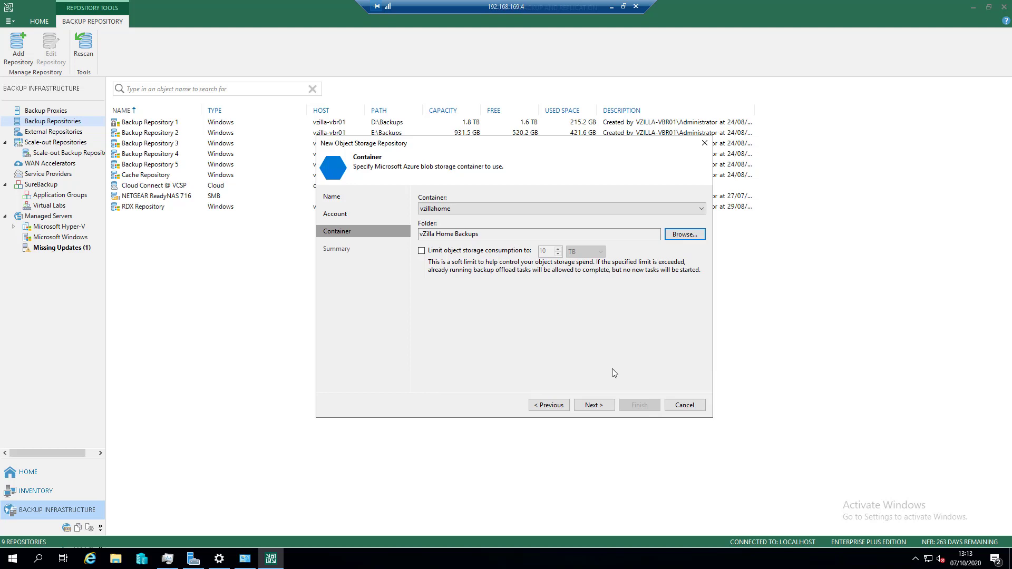
left_click(604, 409)
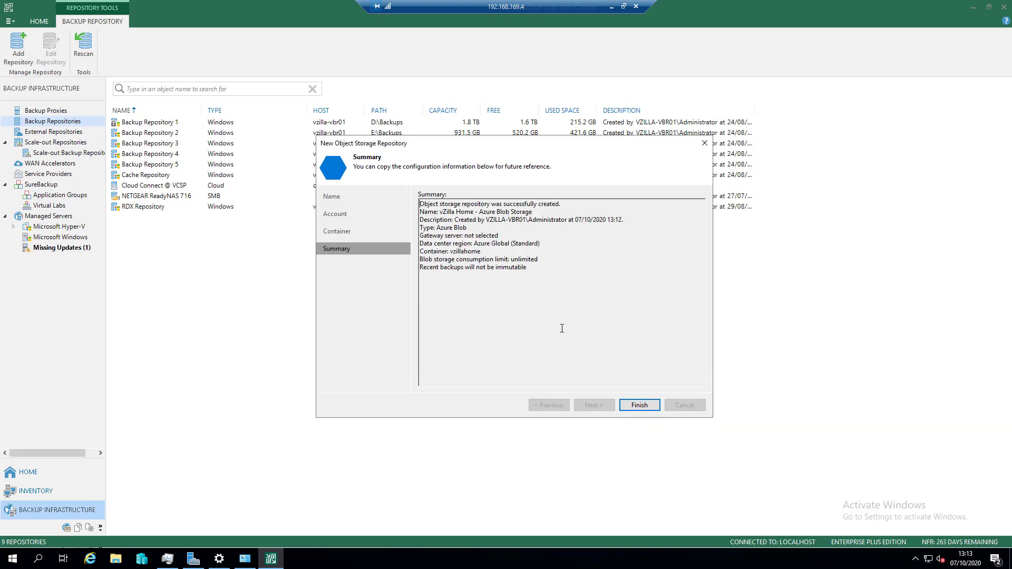
left_click(644, 407)
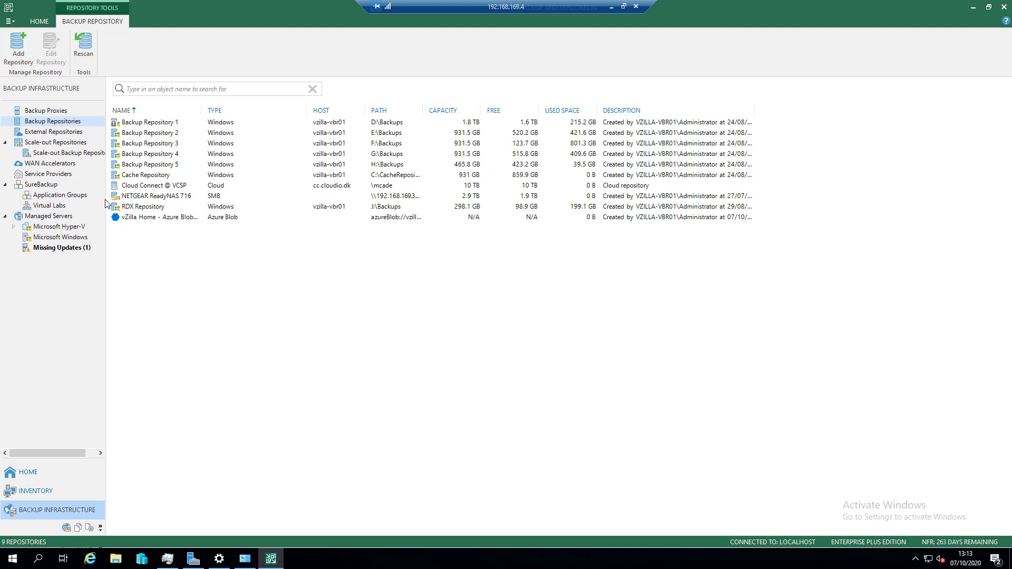
- Open the existing scale-out backup repository for editing and go through its performance tier and placement policy to the capacity tier
left_click(76, 153)
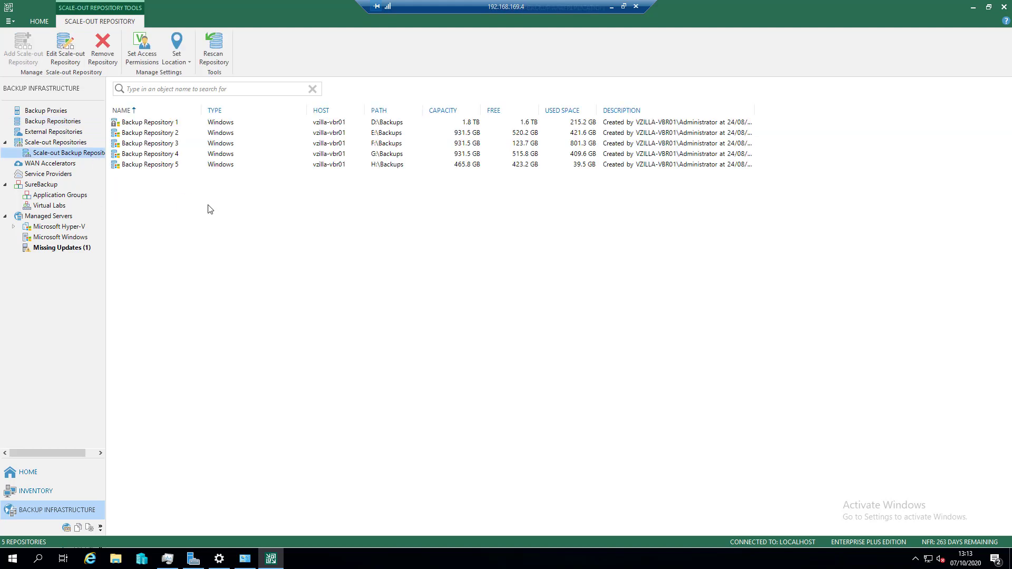
right_click(65, 153)
left_click(102, 210)
left_click(359, 215)
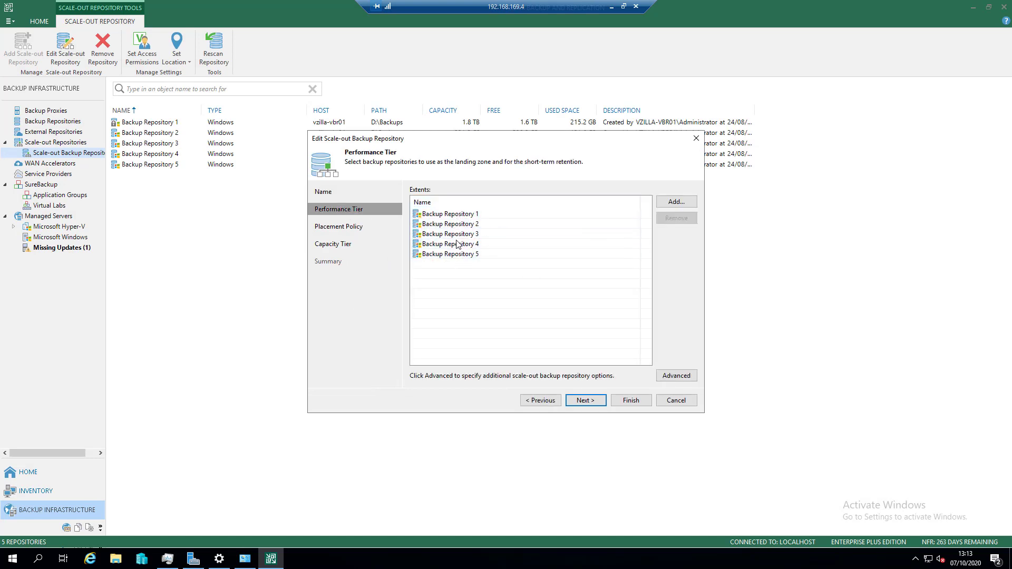
left_click(340, 226)
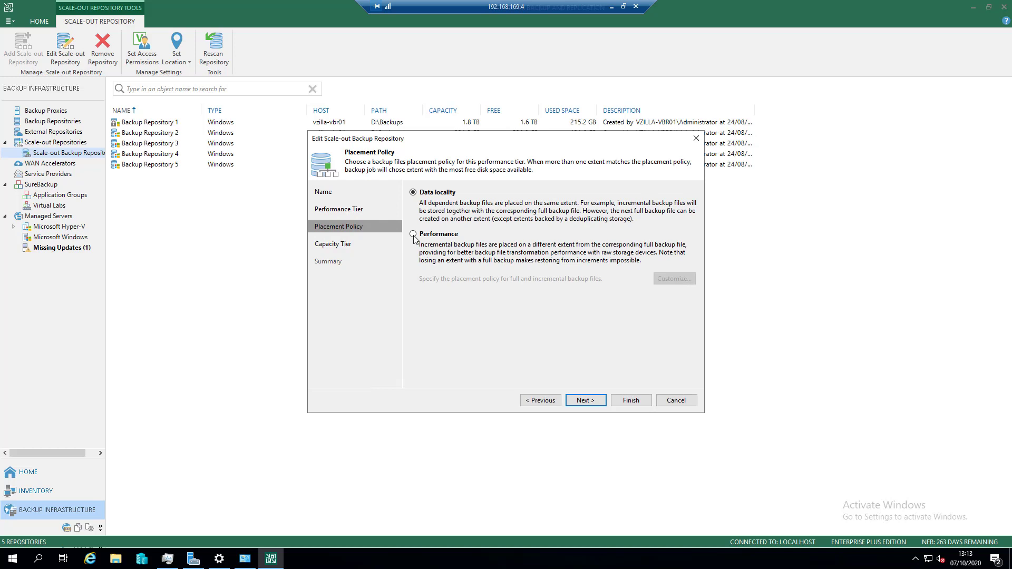
left_click(344, 246)
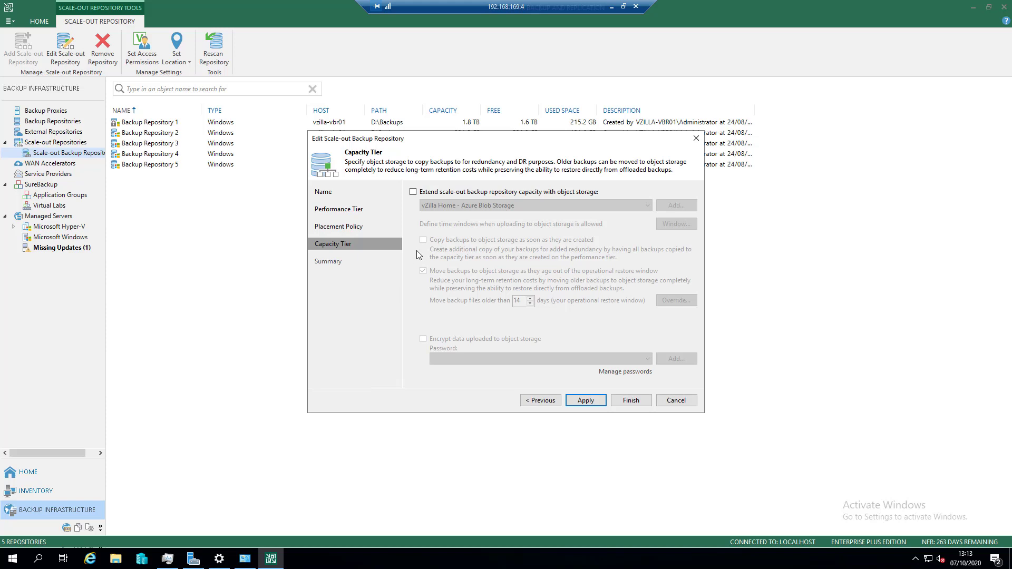
- Extend the capacity with vZilla Home - Azure Blob Storage, copying backups as soon as they are created and not moving aged ones
left_click(413, 191)
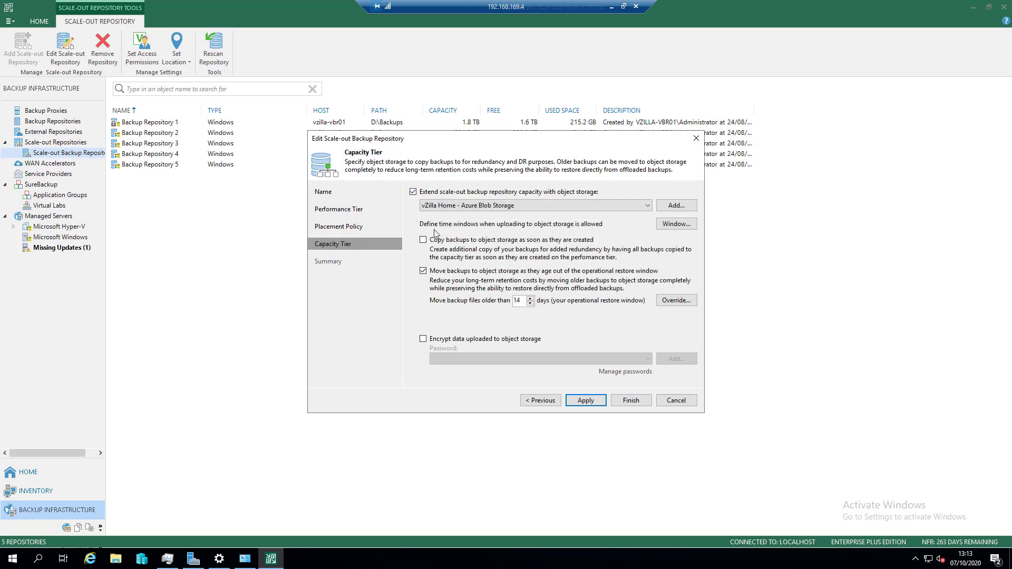
left_click(423, 271)
left_click(423, 240)
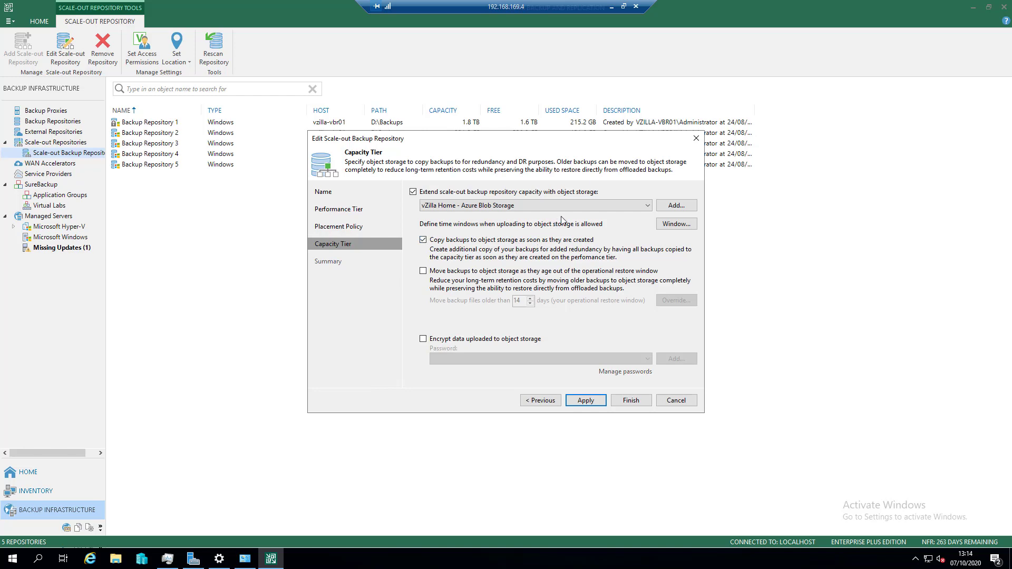
- Apply the capacity tier settings with all existing backups copied, and finish the wizard, closing the offload log
left_click(586, 401)
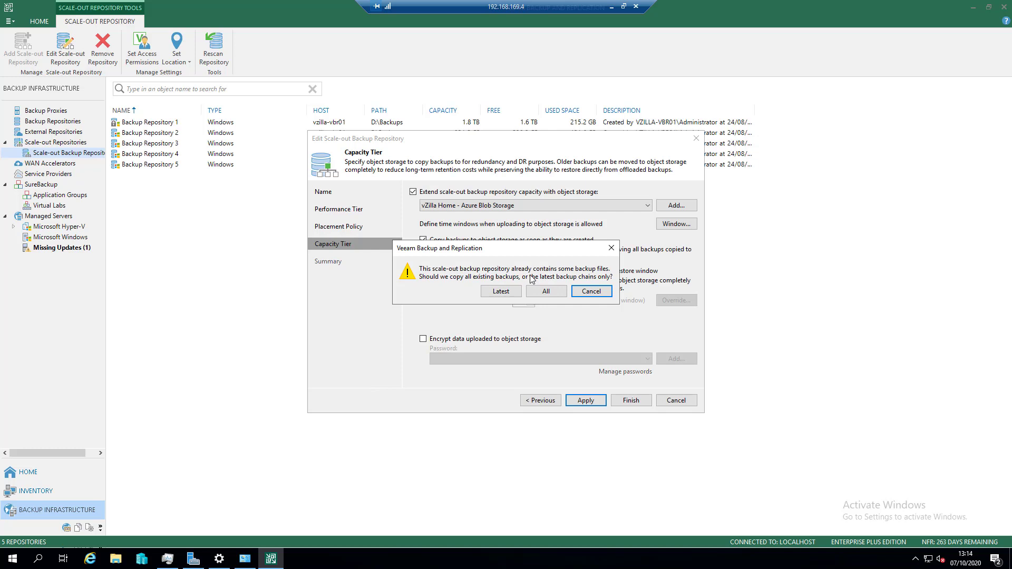
left_click(545, 293)
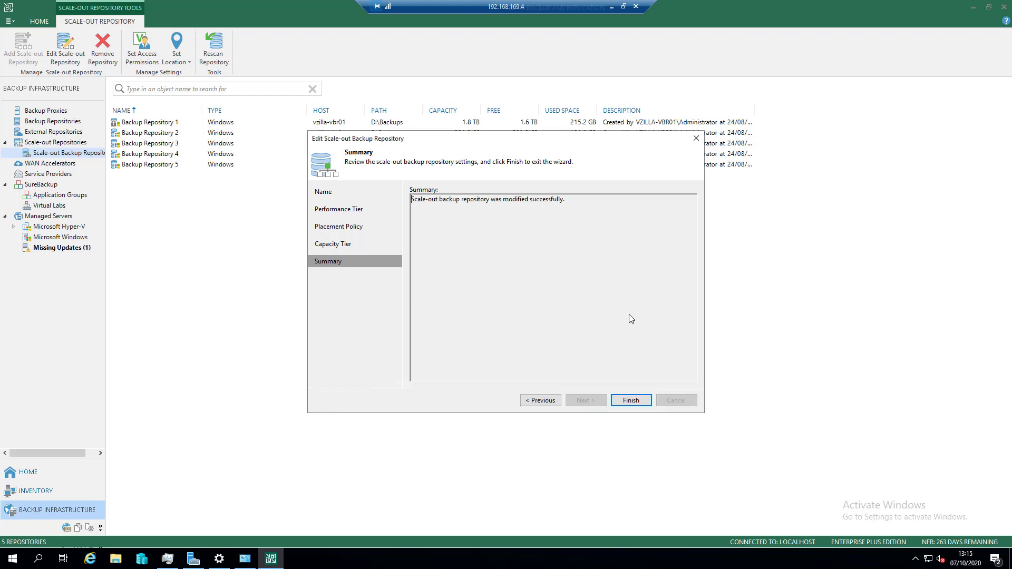
left_click(635, 400)
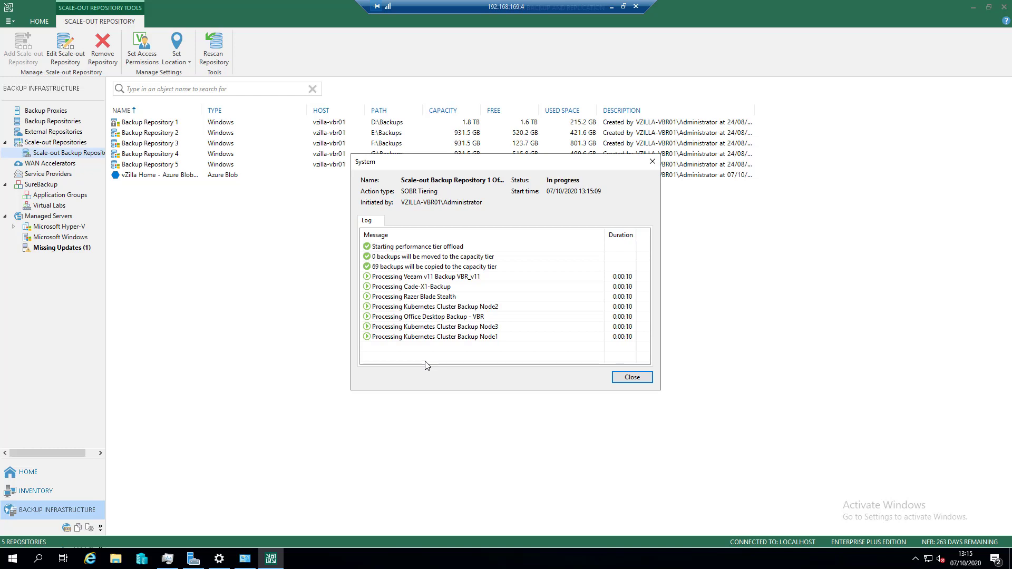
left_click(641, 377)
- Open the OneDrive Backup file backup job for editing from the backup jobs list and show its storage settings
left_click(46, 473)
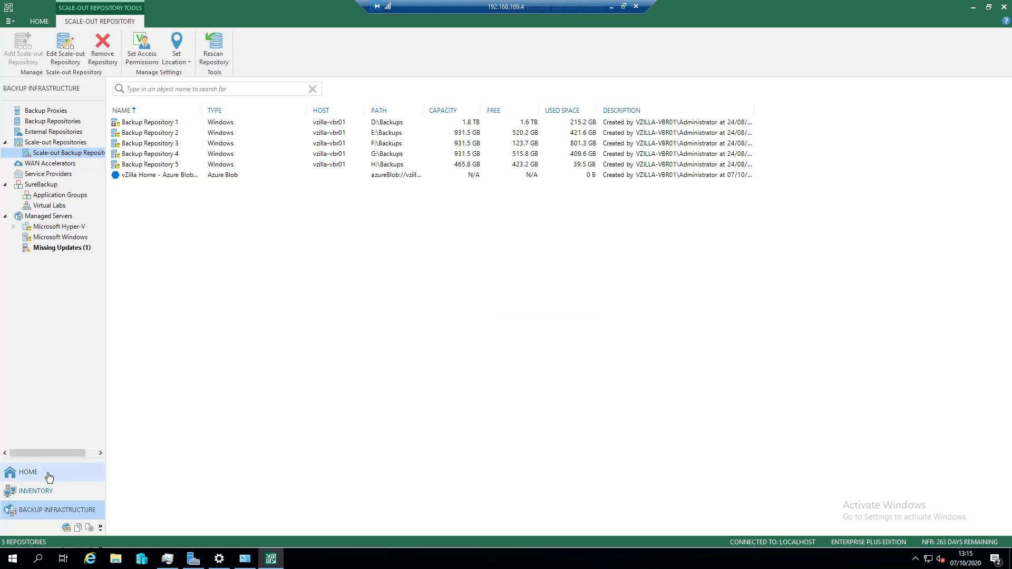
left_click(51, 123)
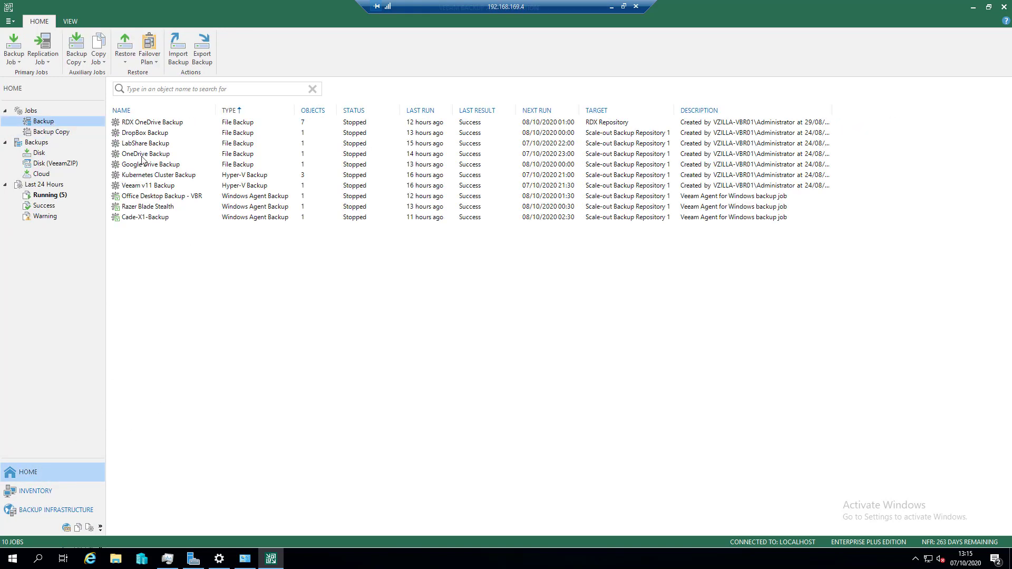
double_click(168, 157)
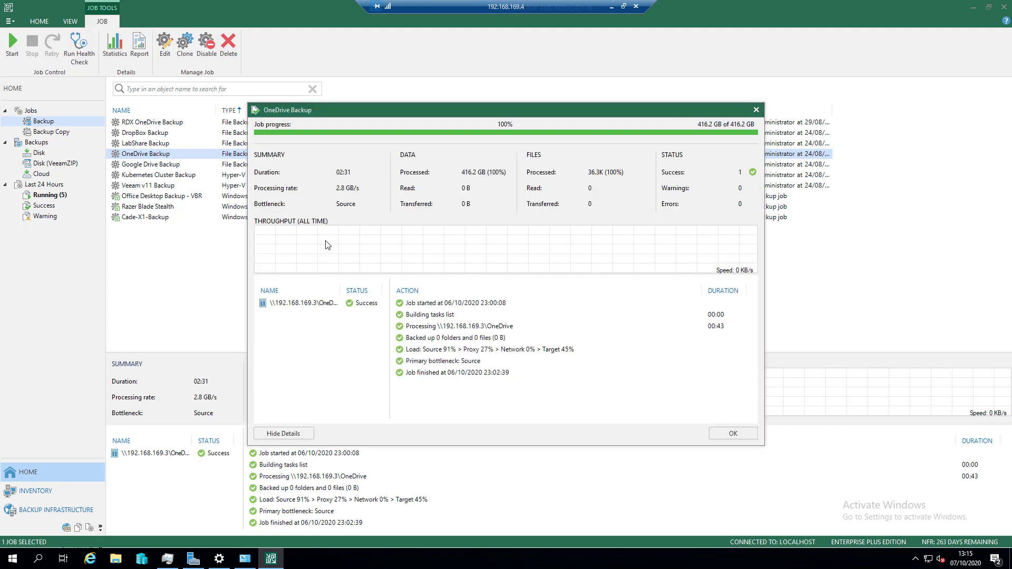
left_click(757, 109)
right_click(151, 157)
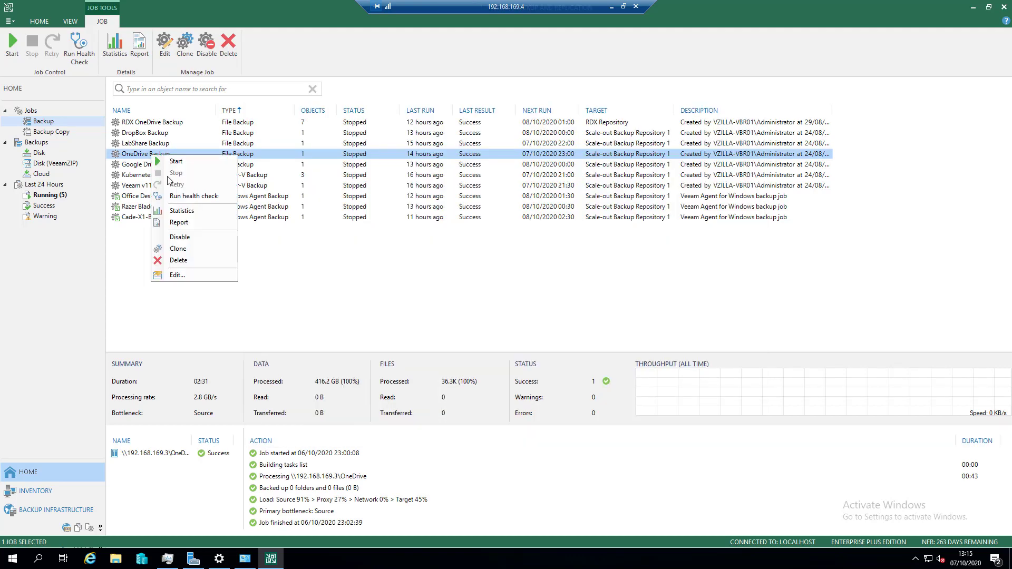
left_click(184, 273)
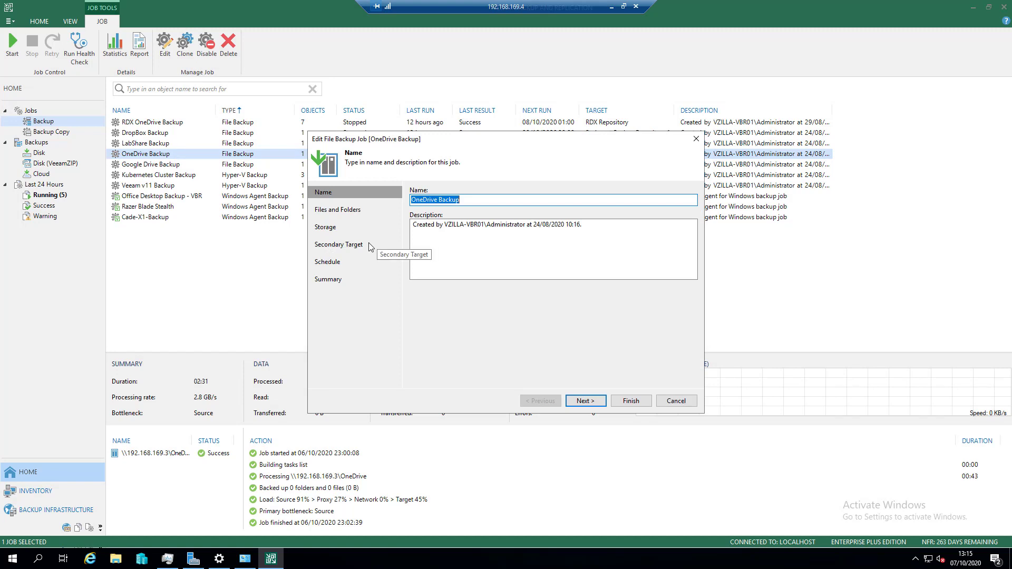
left_click(324, 229)
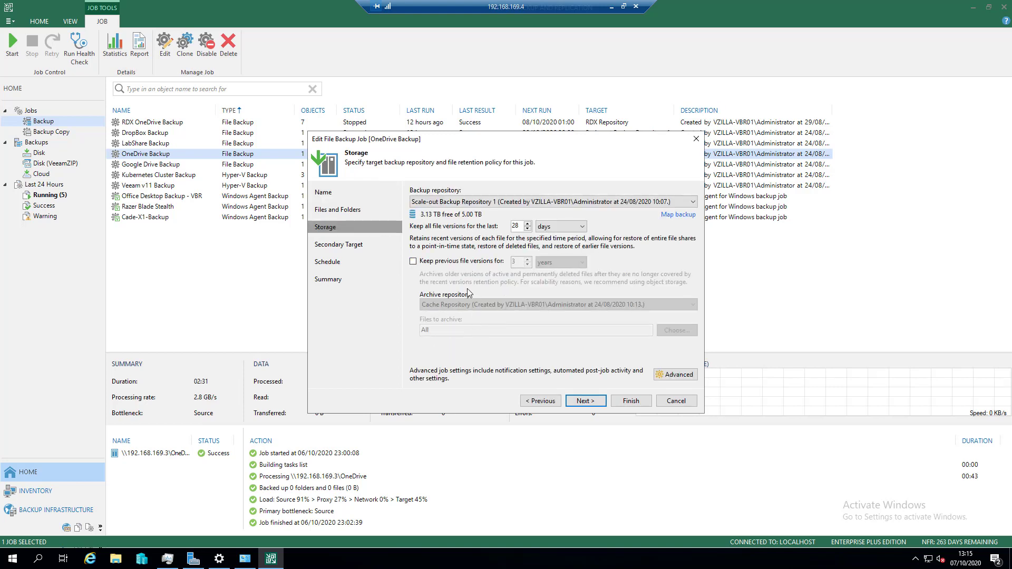
- Enable keeping previous file versions with Cache Repository as the archive repository, and view the available retention period units
left_click(413, 262)
left_click(531, 304)
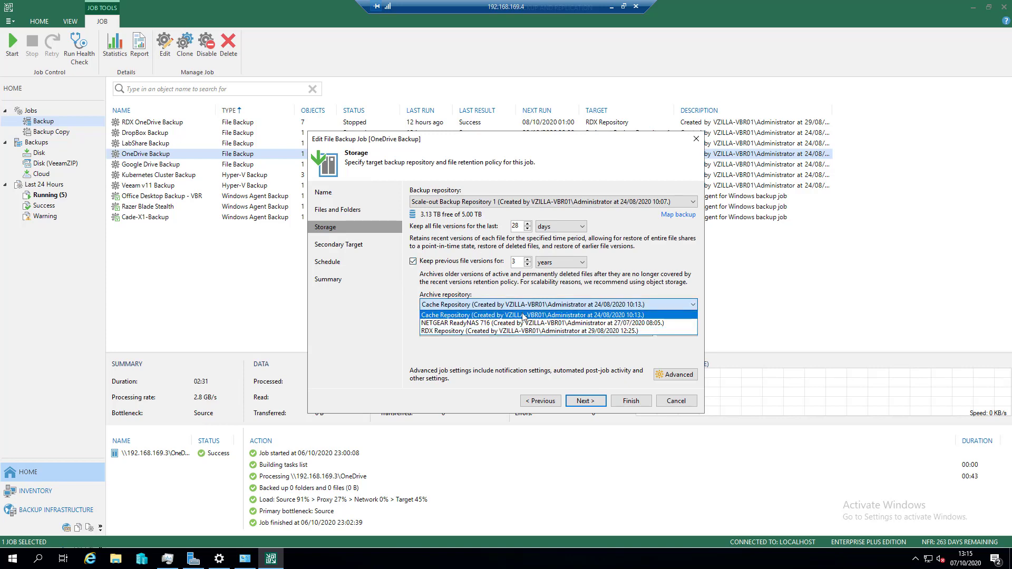
left_click(519, 315)
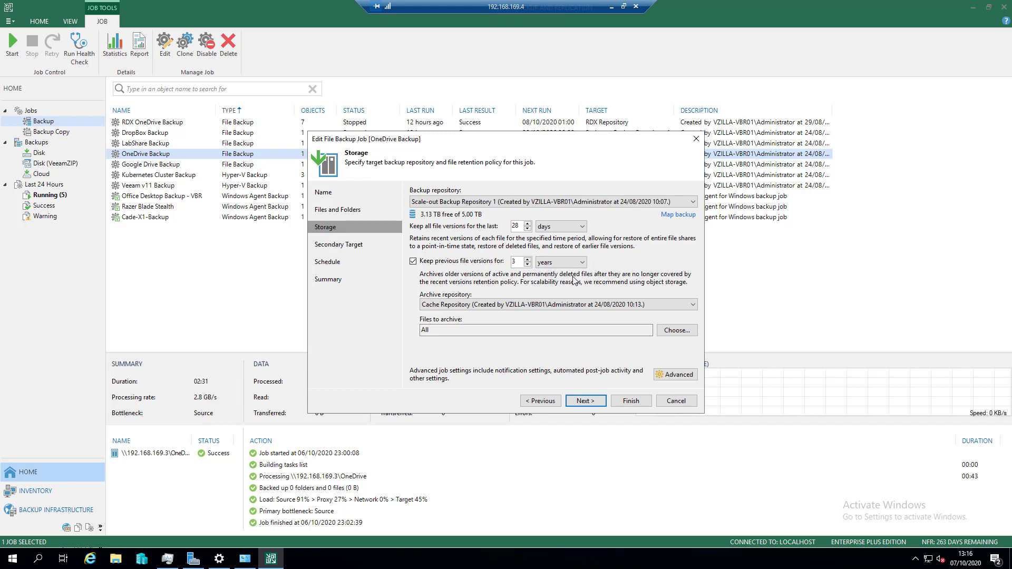
left_click(544, 263)
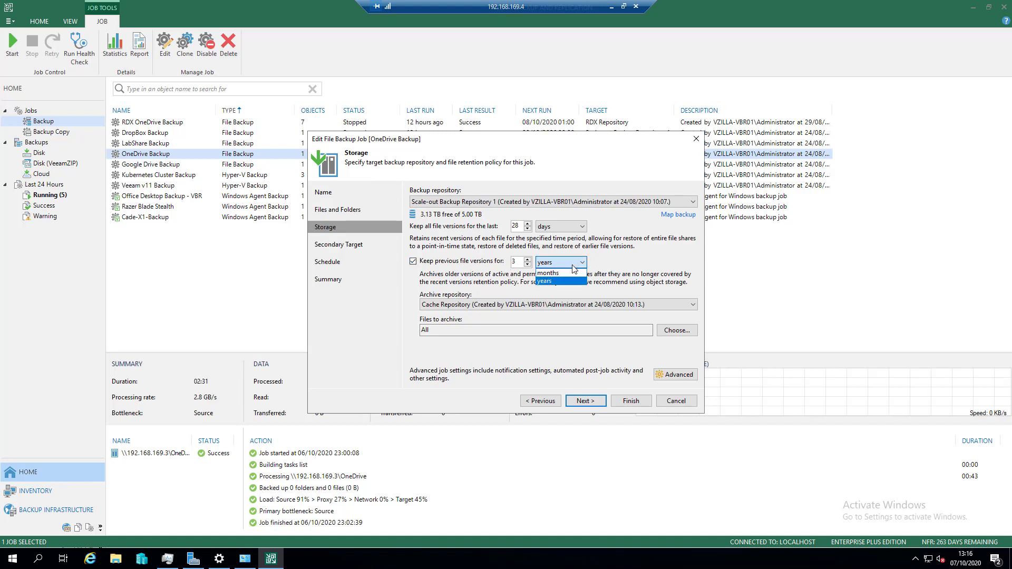
left_click(481, 284)
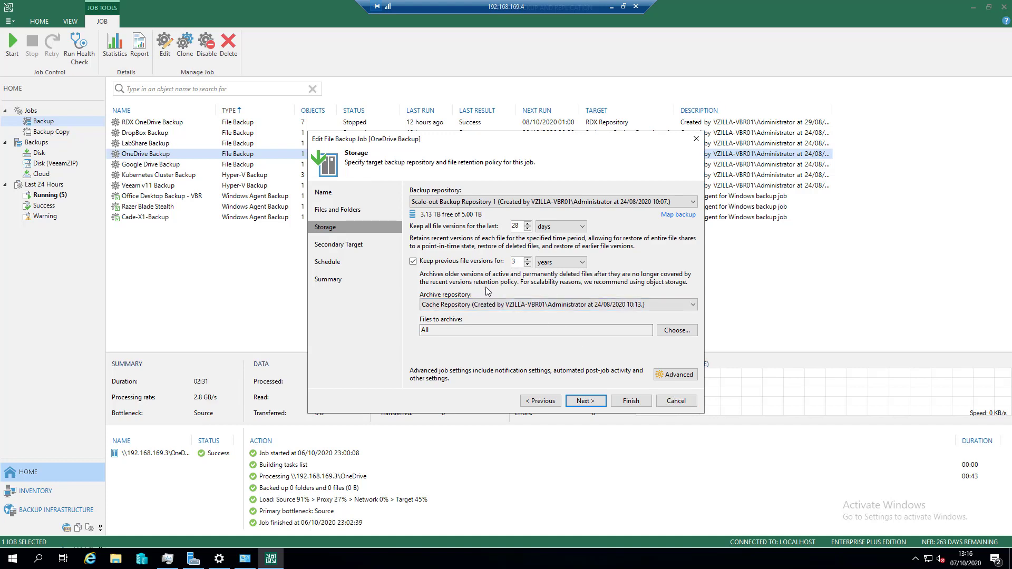
- Turn off keeping previous file versions and exit the OneDrive Backup job editing without applying changes
left_click(472, 260)
left_click(685, 403)
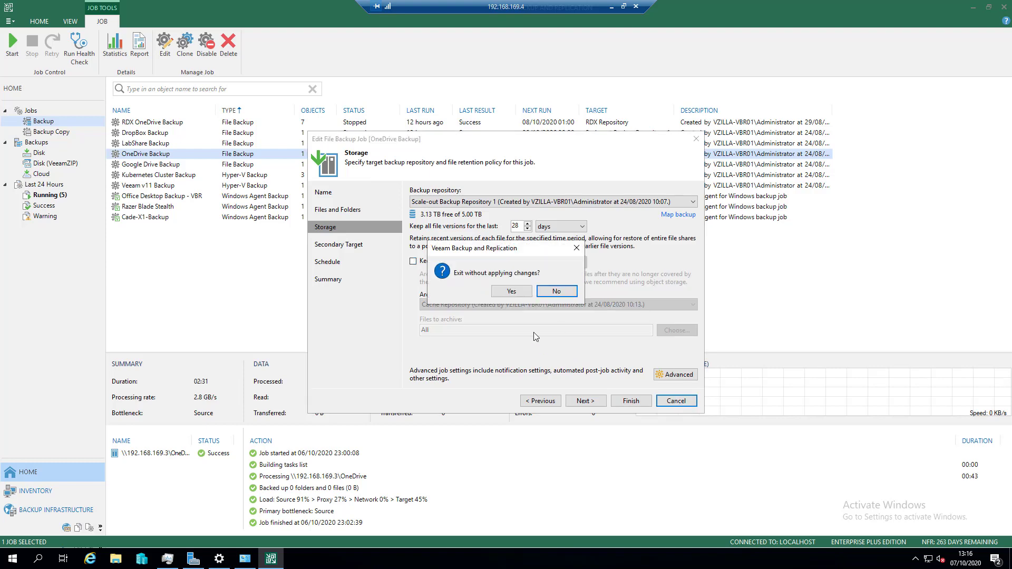
left_click(515, 297)
left_click(454, 289)
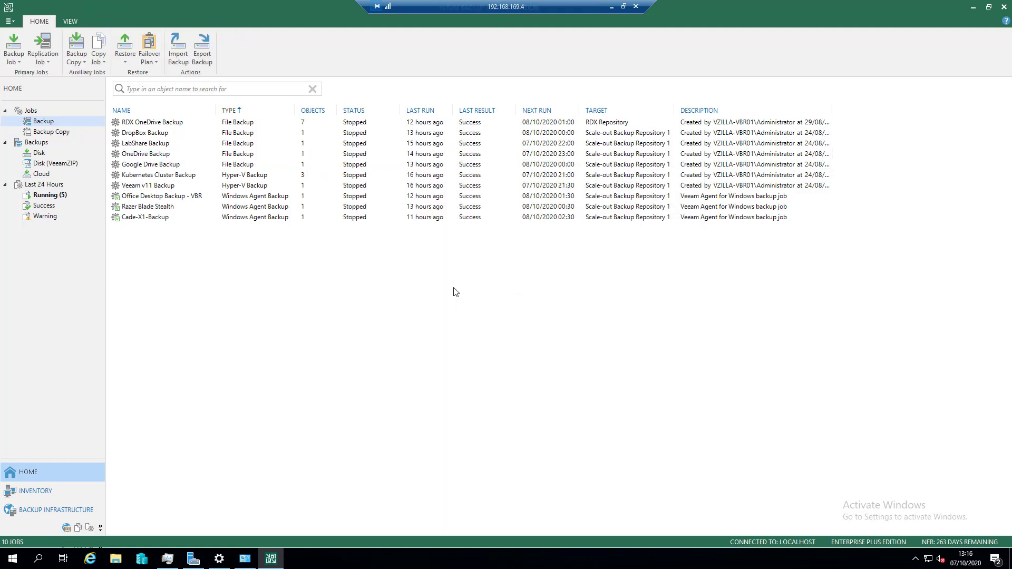